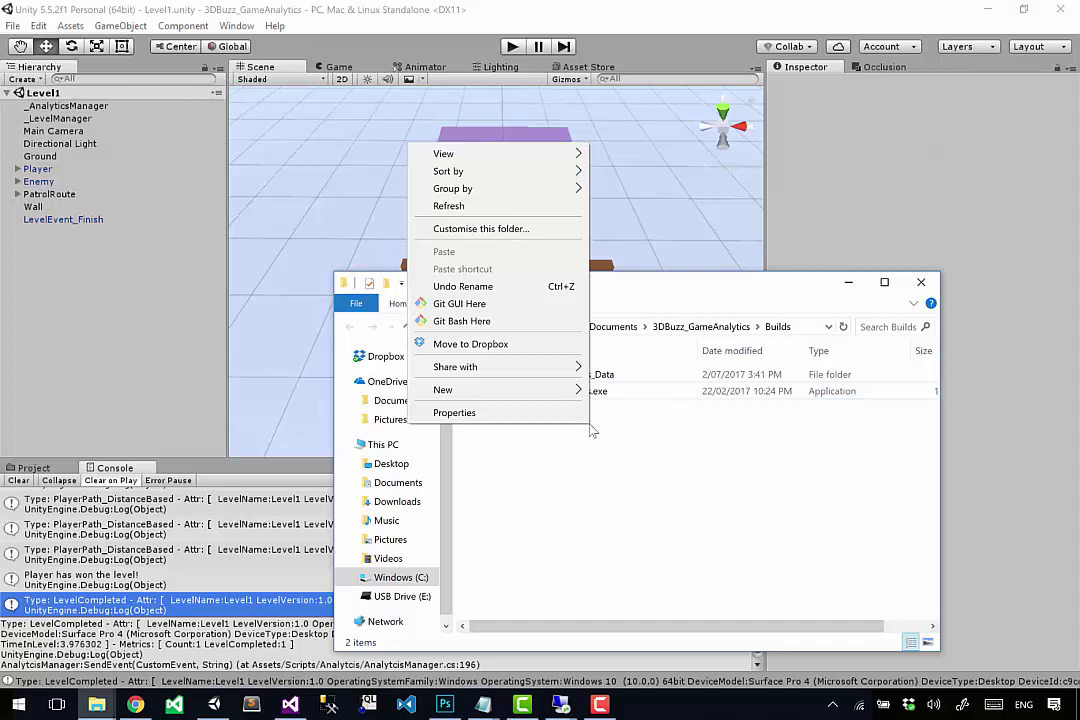
Step: Create a new WinRAR ZIP archive named 3DBuzzUnityGame.zip in the Builds folder
key(Up)
key(Up)
key(Right)
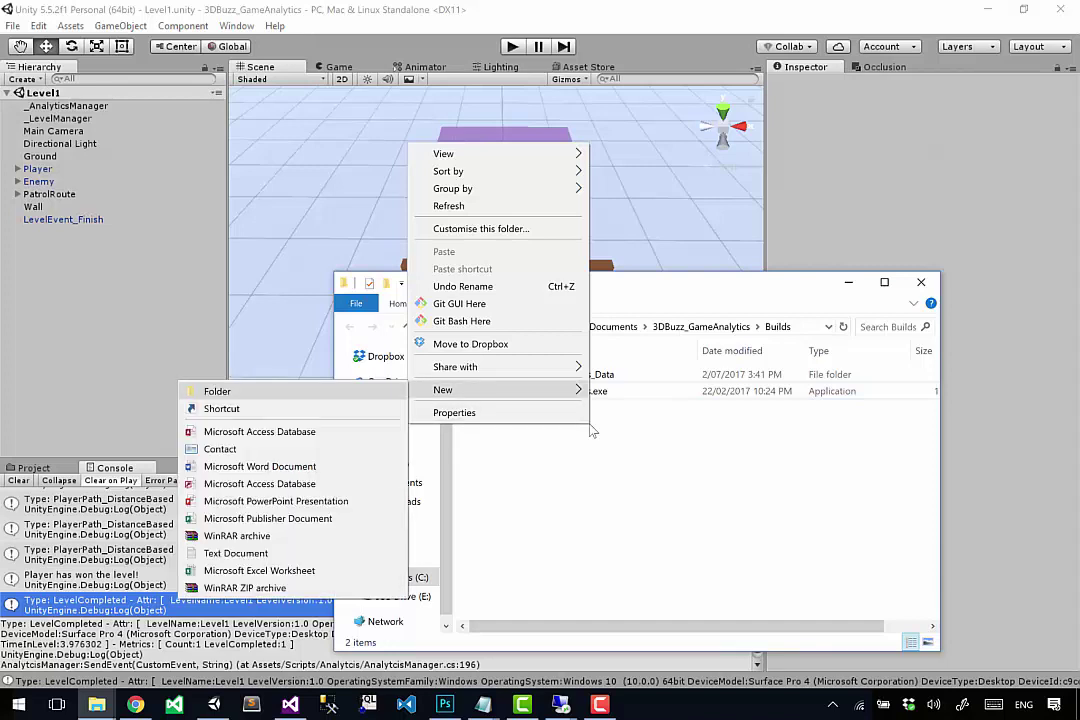
key(Up)
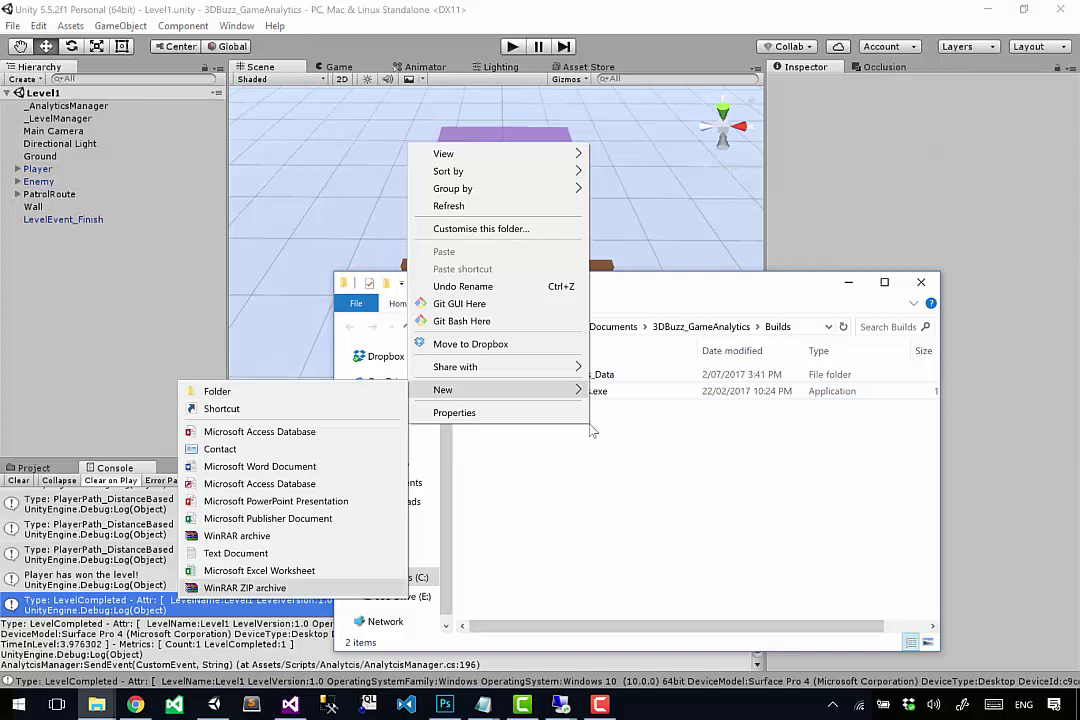
key(Return)
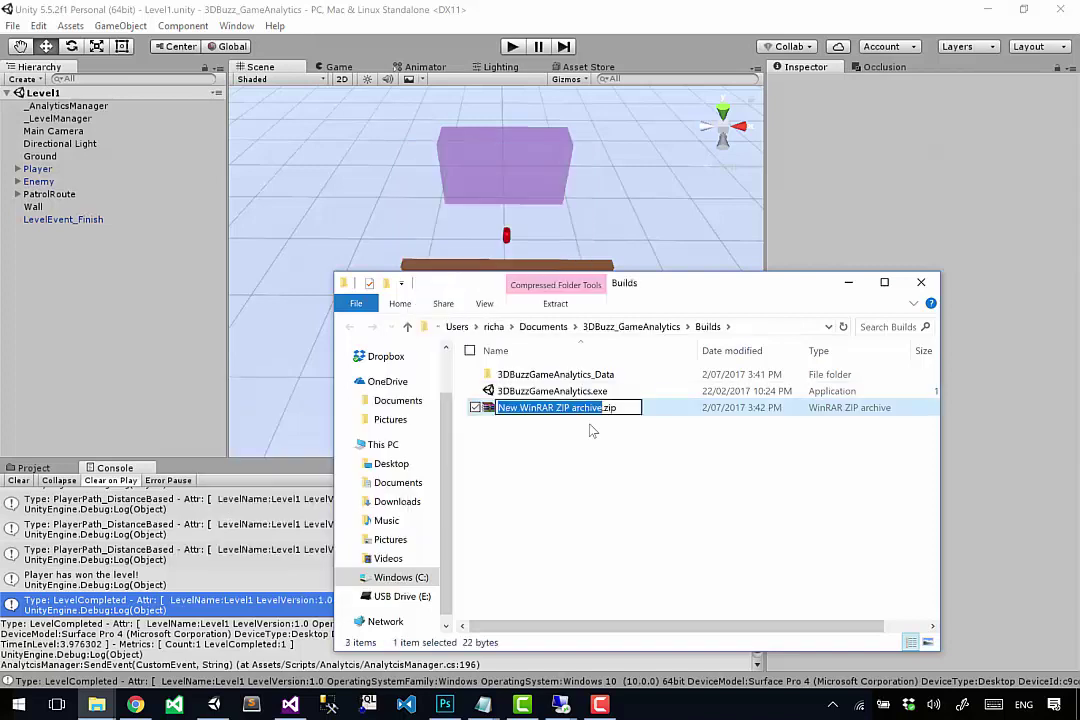
text(3D)
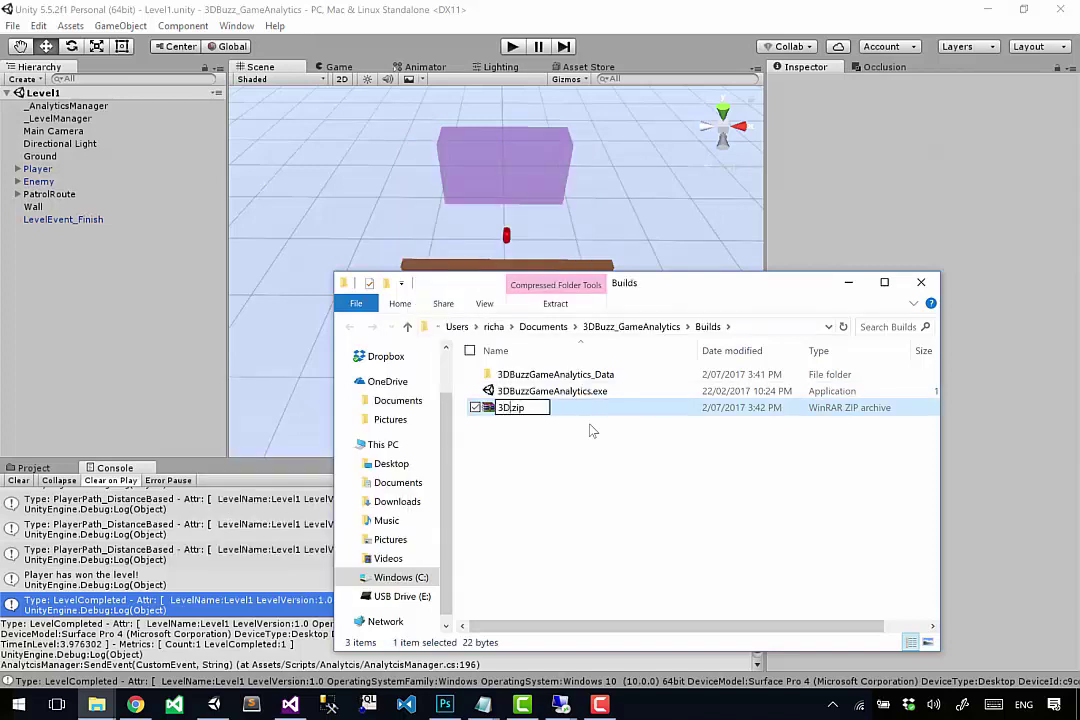
text(BuzzUnityGame)
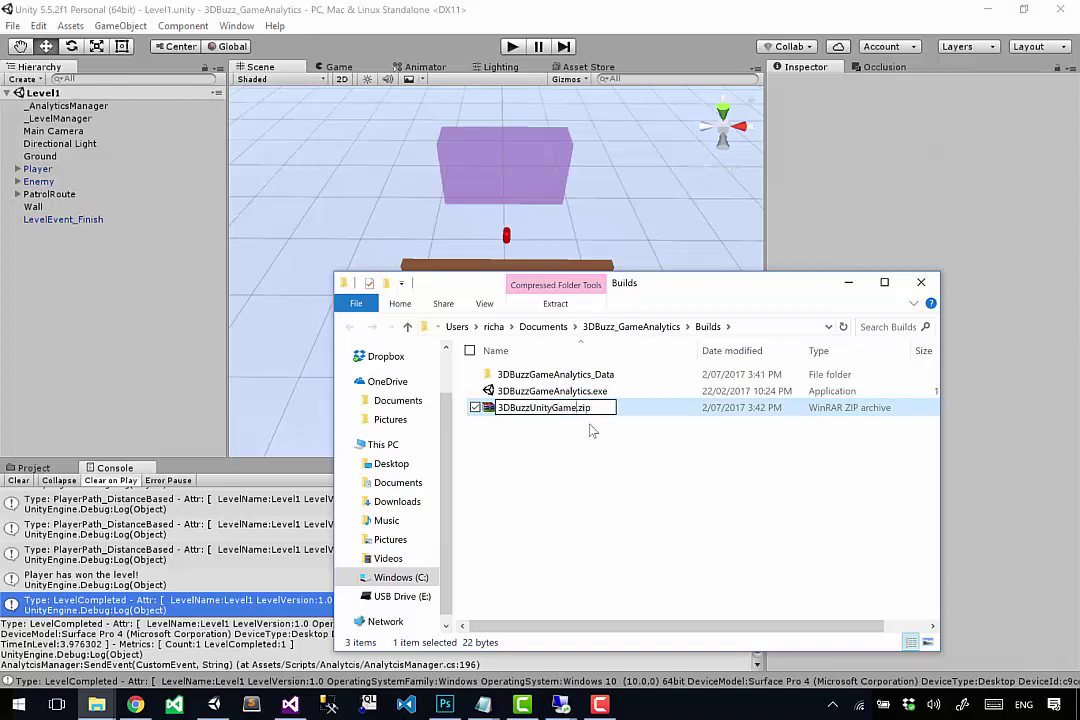
key(Return)
Step: Add the 3DBuzzGameAnalytics_Data folder and 3DBuzzGameAnalytics.exe to the 3DBuzzUnityGame.zip archive
click(550, 391)
ctrl+click(555, 374)
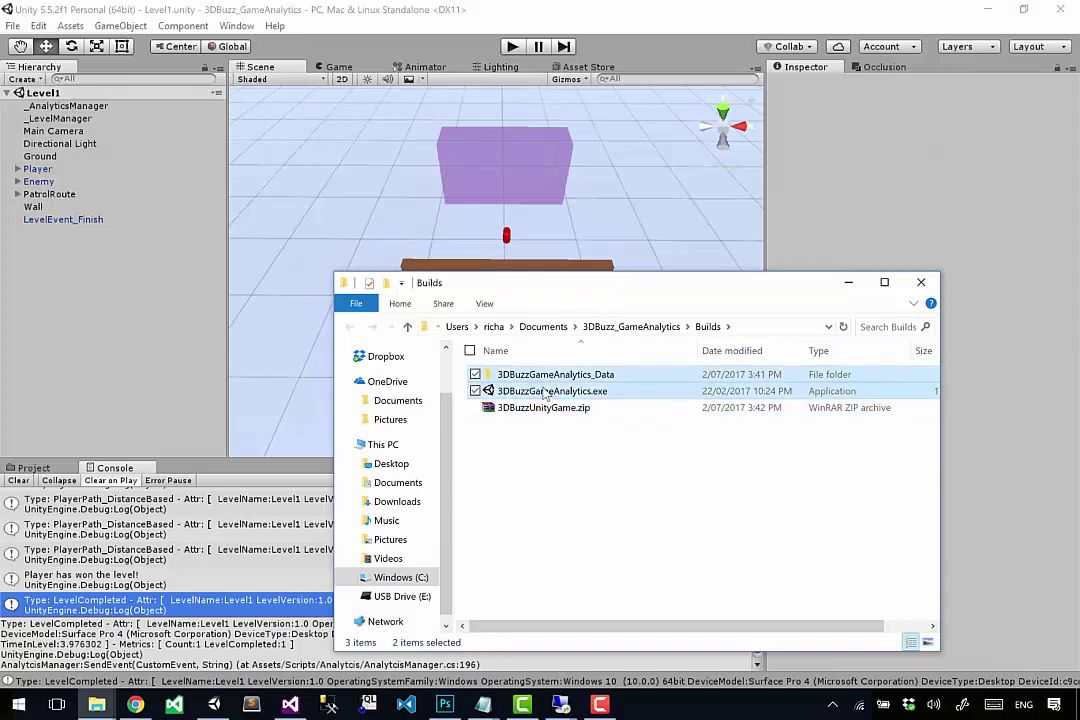
drag(545, 395, 540, 408)
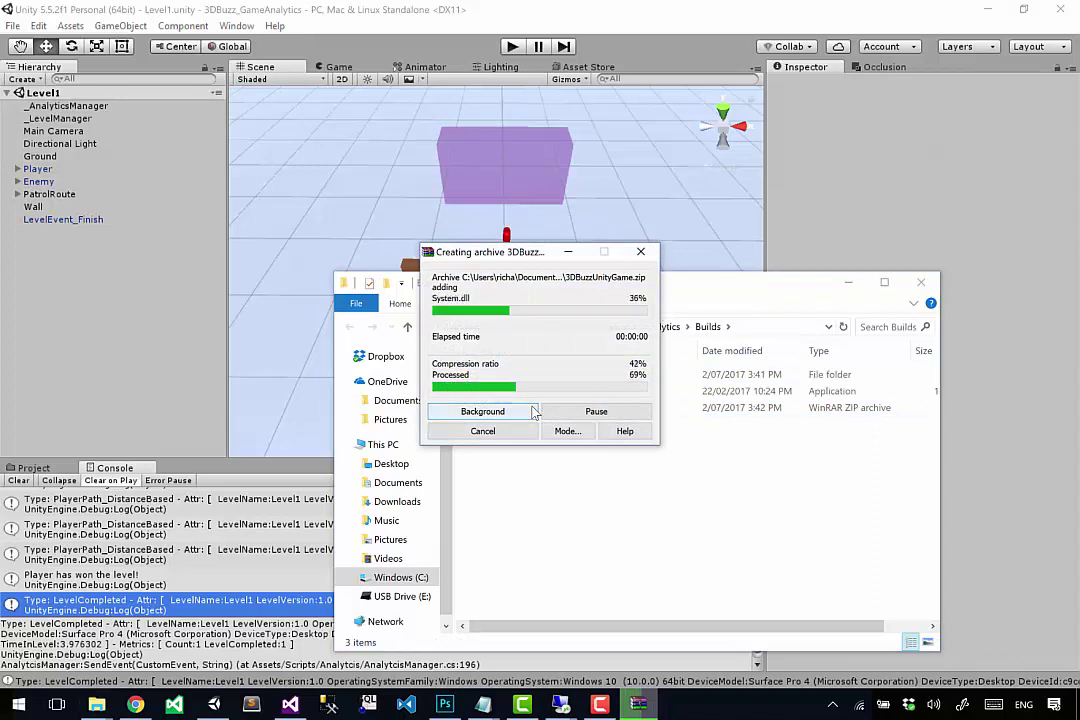
click(533, 412)
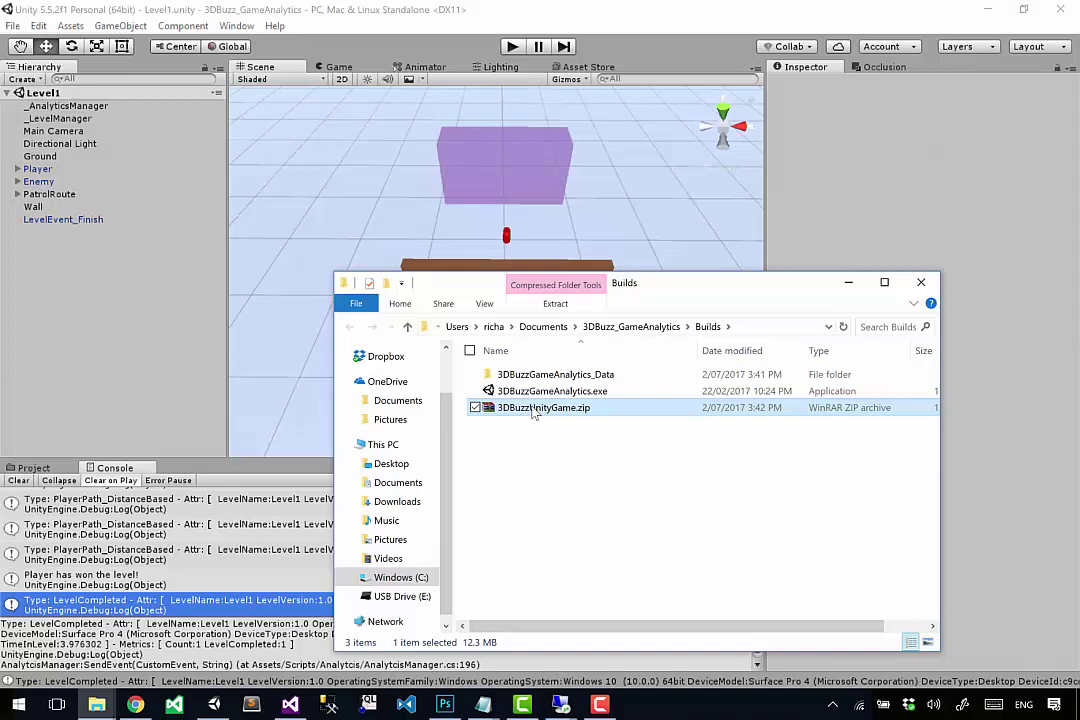
click(537, 498)
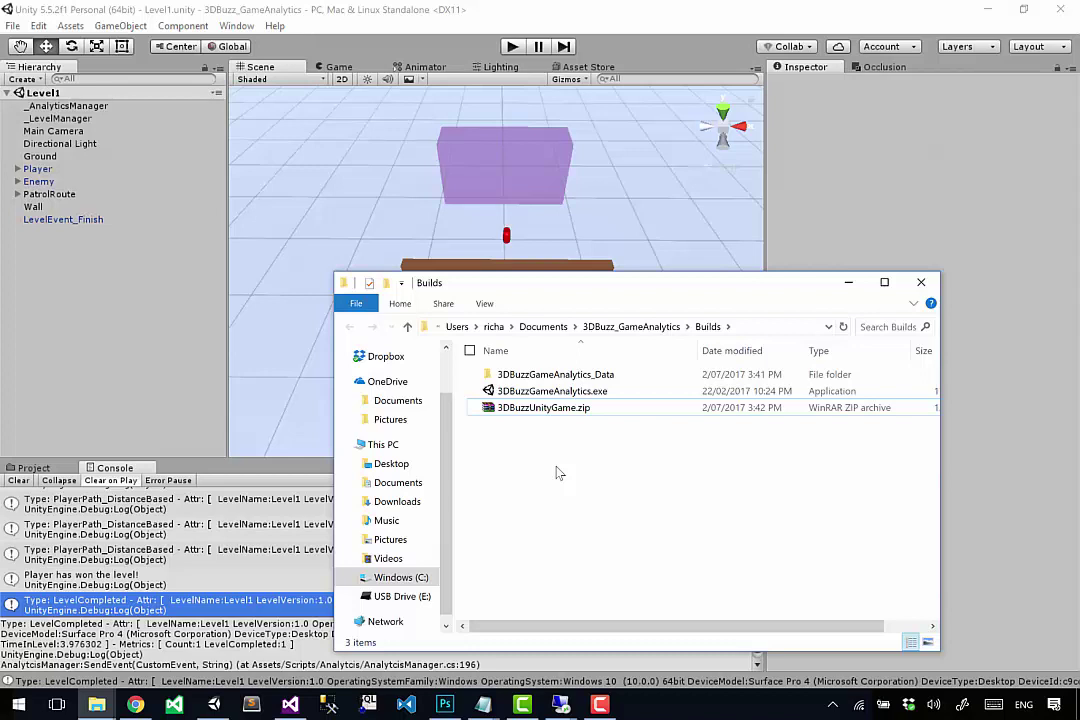
Step: Copy 3DBuzzUnityGame.zip from the Builds folder onto the desktop of the Windows Server 2012 R2 remote session
right_click(560, 704)
key(Escape)
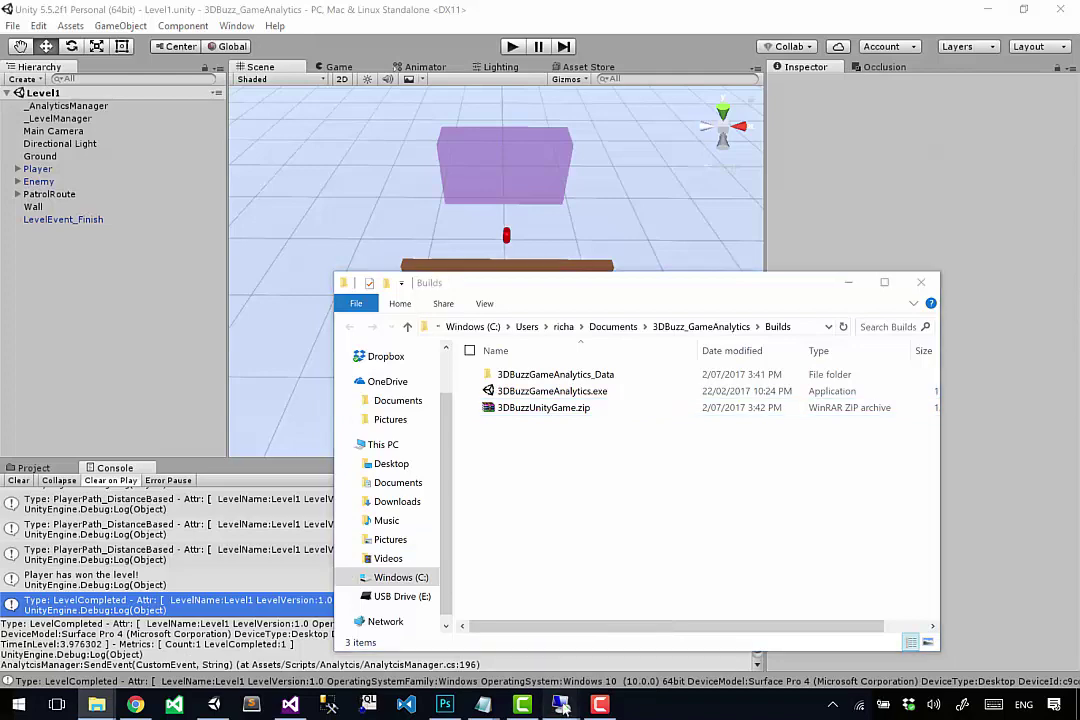
mouse_move(560, 704)
click(485, 620)
click(527, 412)
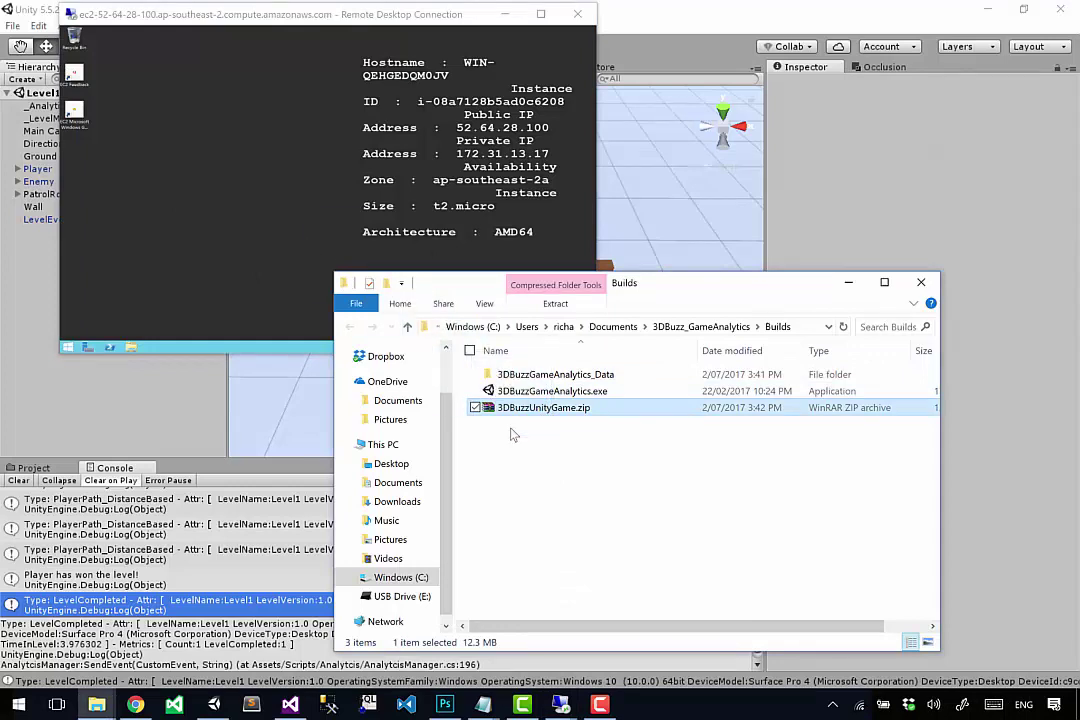
click(248, 181)
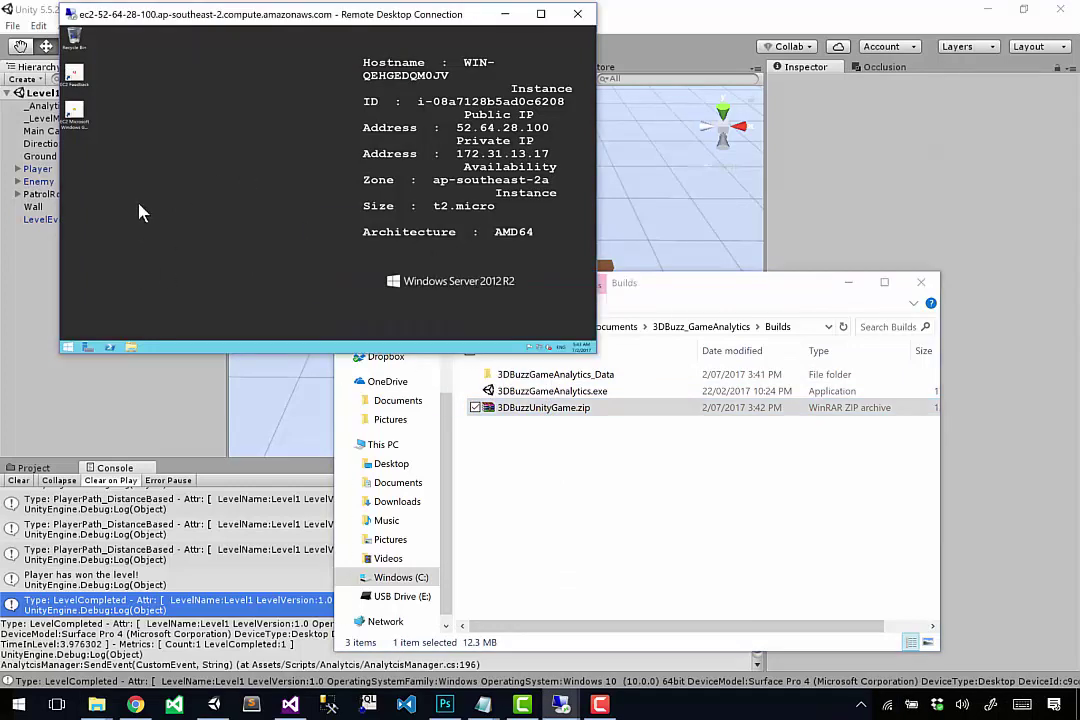
key(ctrl+v)
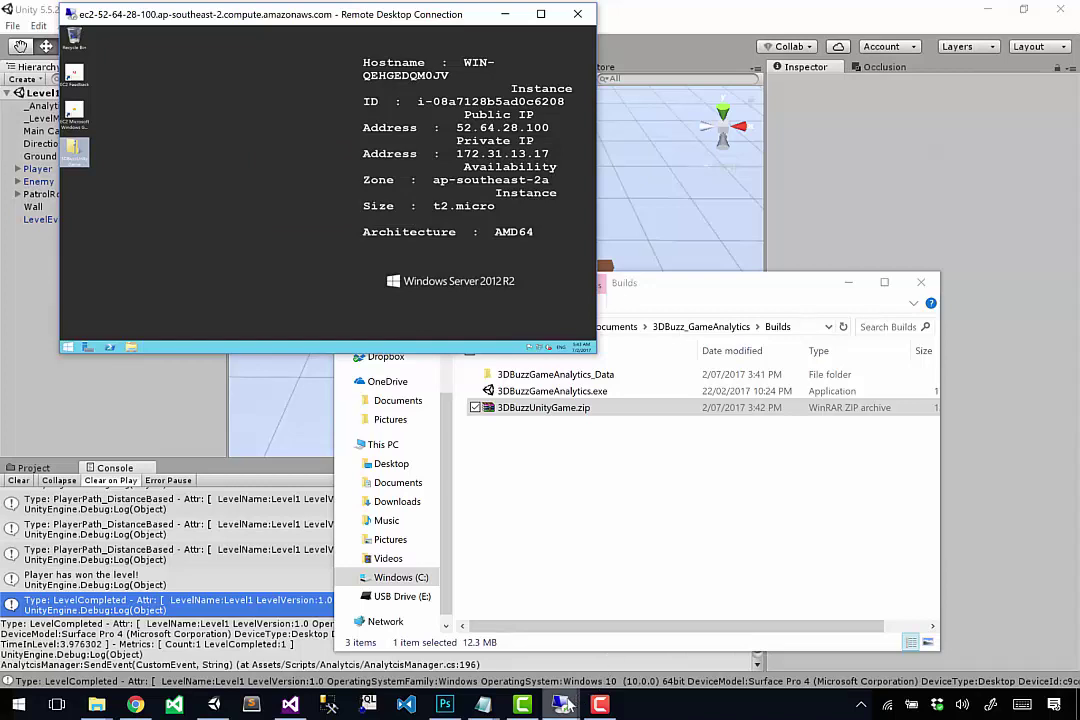
mouse_move(560, 704)
click(623, 649)
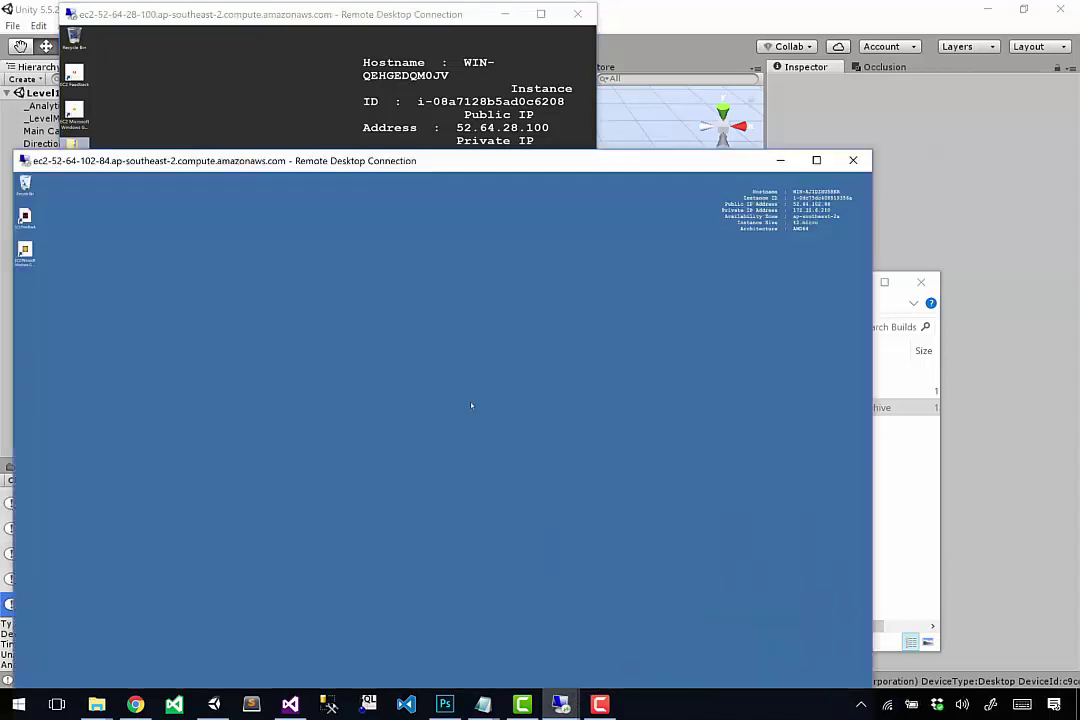
key(ctrl+v)
Step: Extract the 3DBuzzUnityGame archive to the suggested desktop folder in the Windows Server 2012 R2 session, using full screen and returning to a window
click(333, 90)
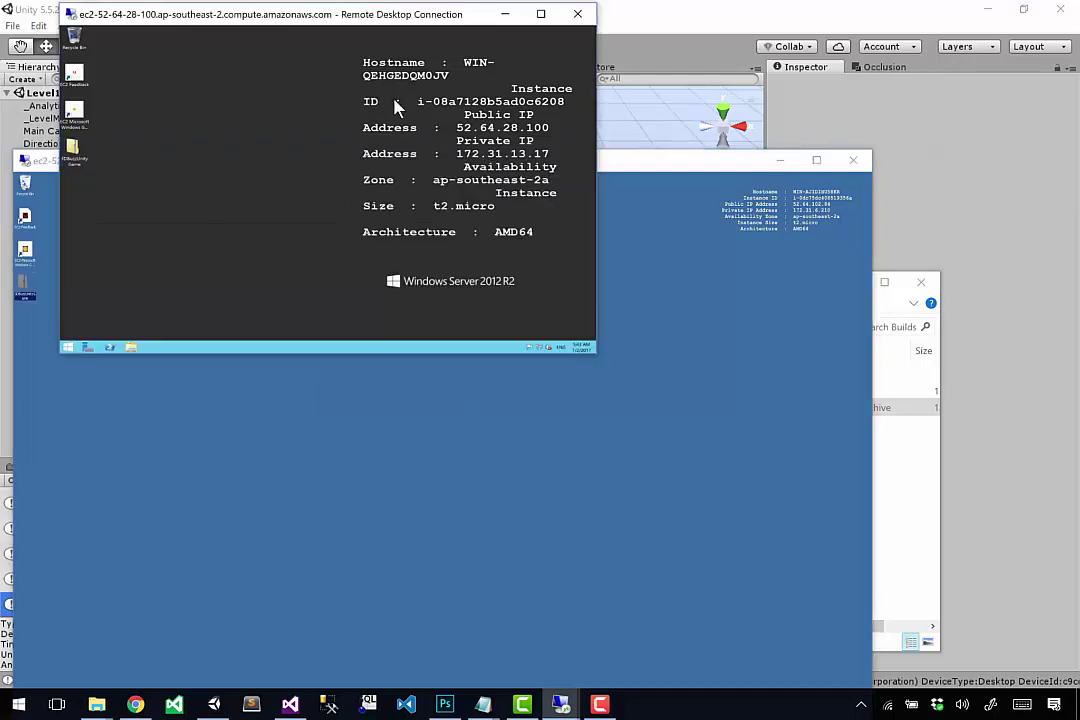
right_click(77, 152)
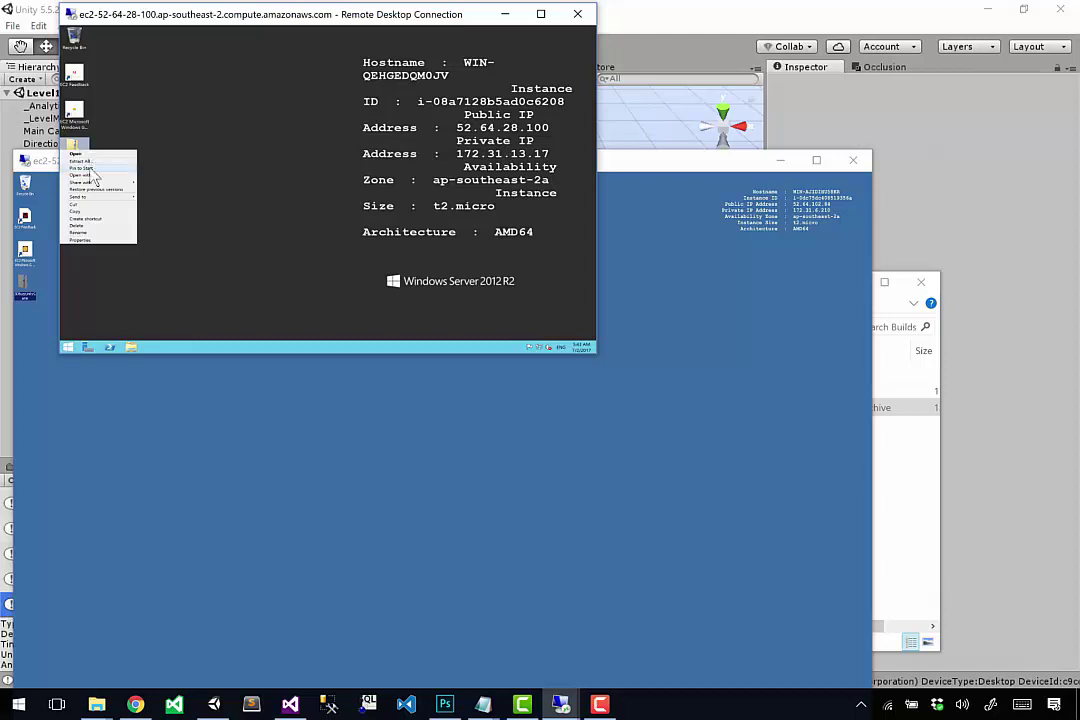
click(437, 32)
click(540, 14)
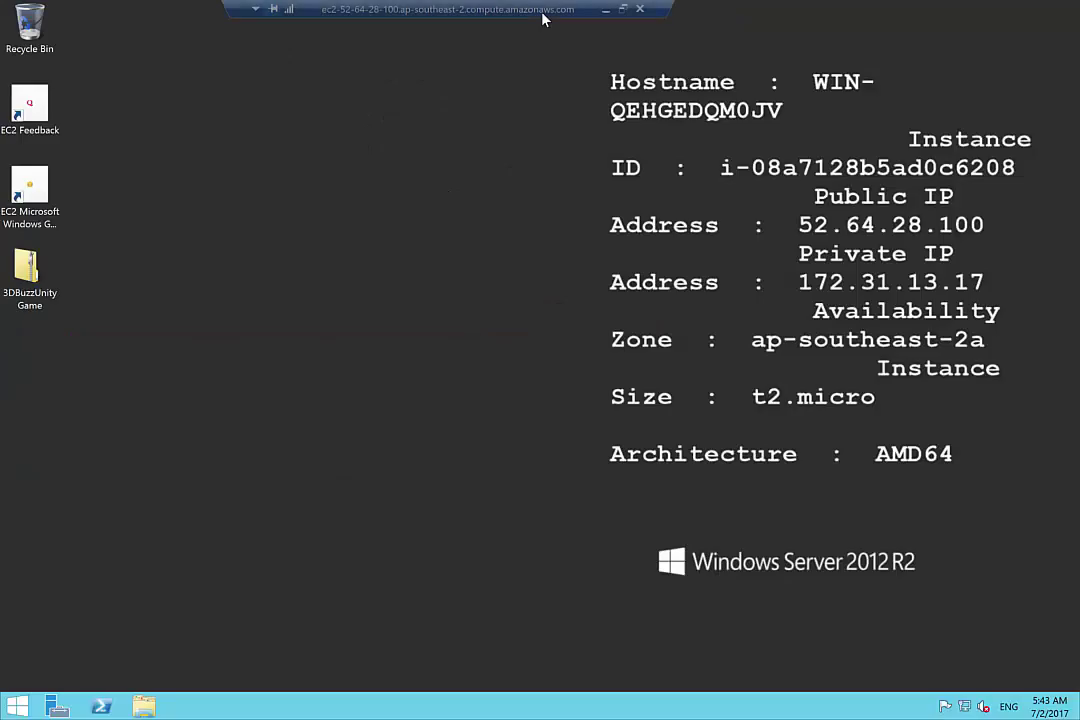
right_click(30, 266)
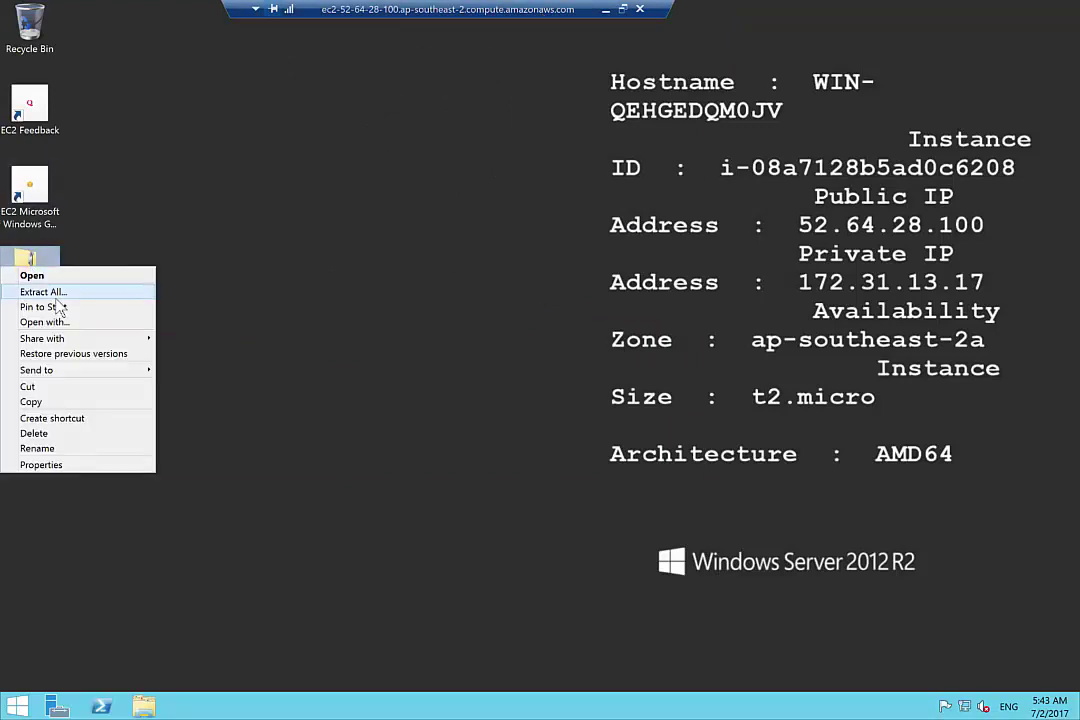
click(50, 292)
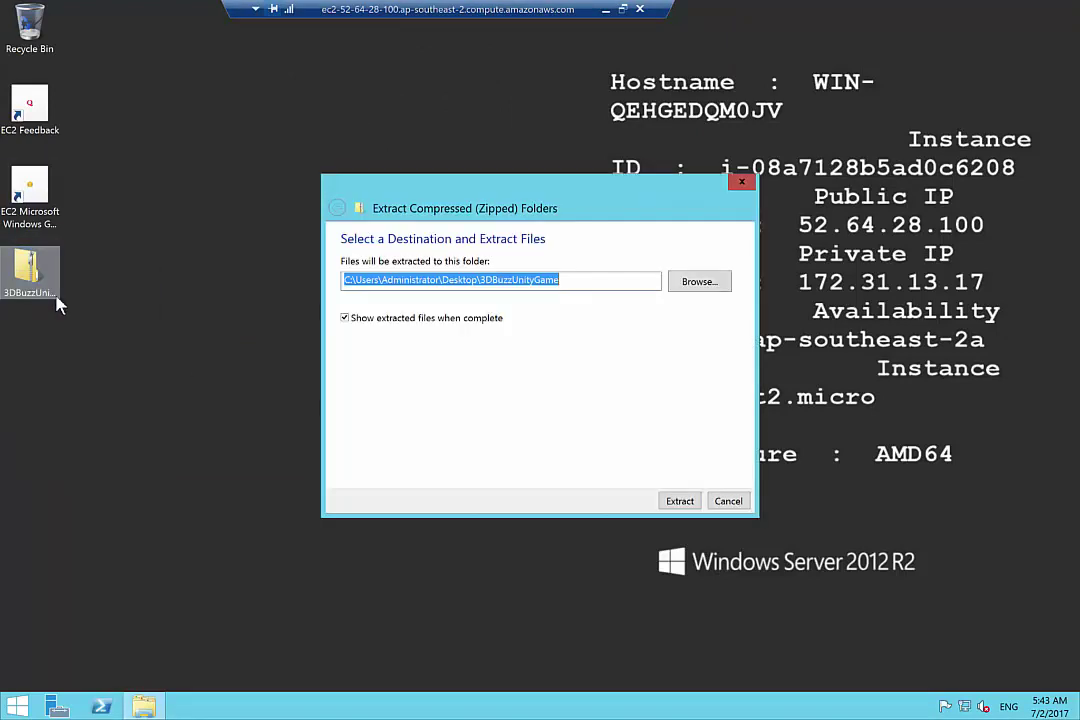
click(680, 500)
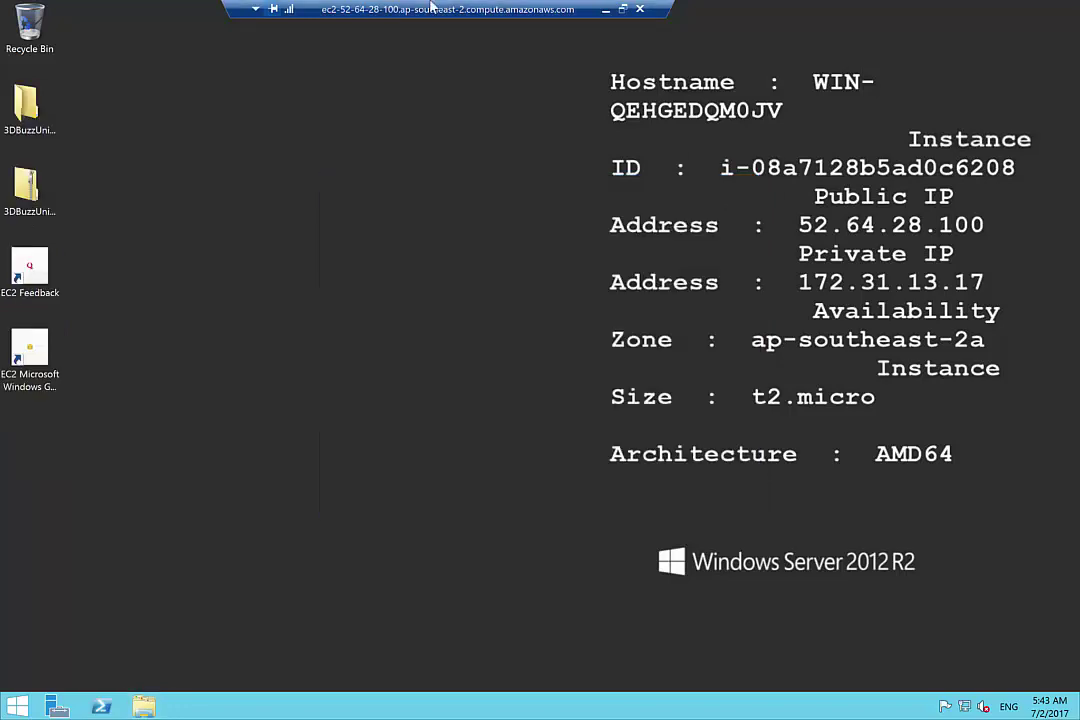
double_click(432, 8)
click(189, 206)
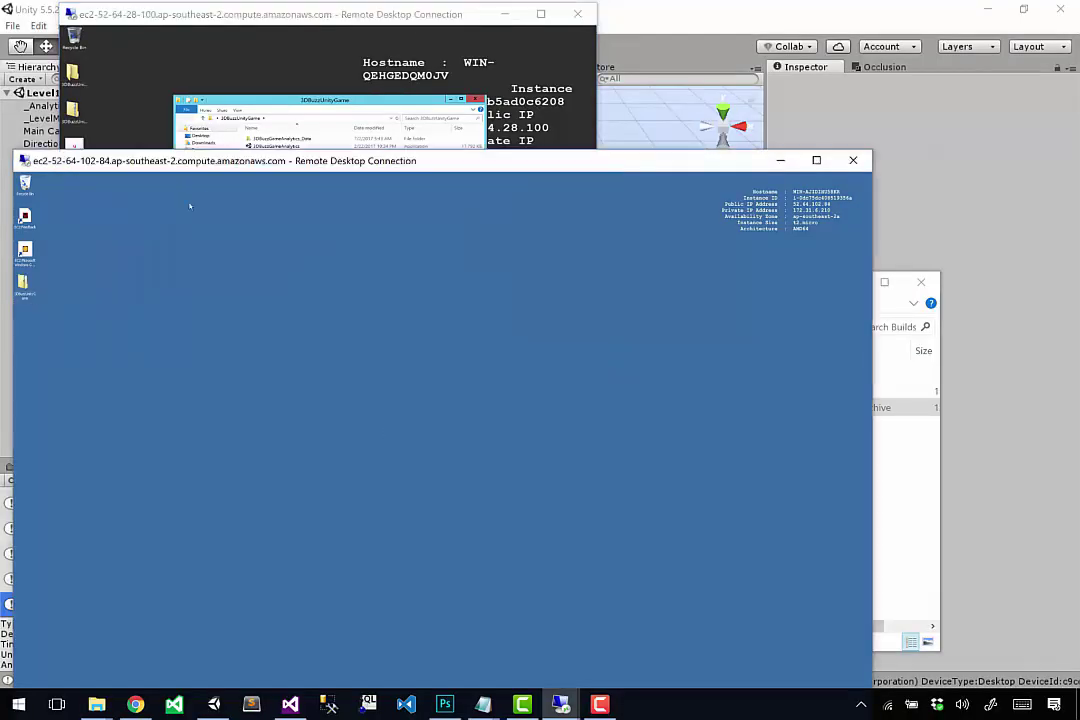
double_click(241, 163)
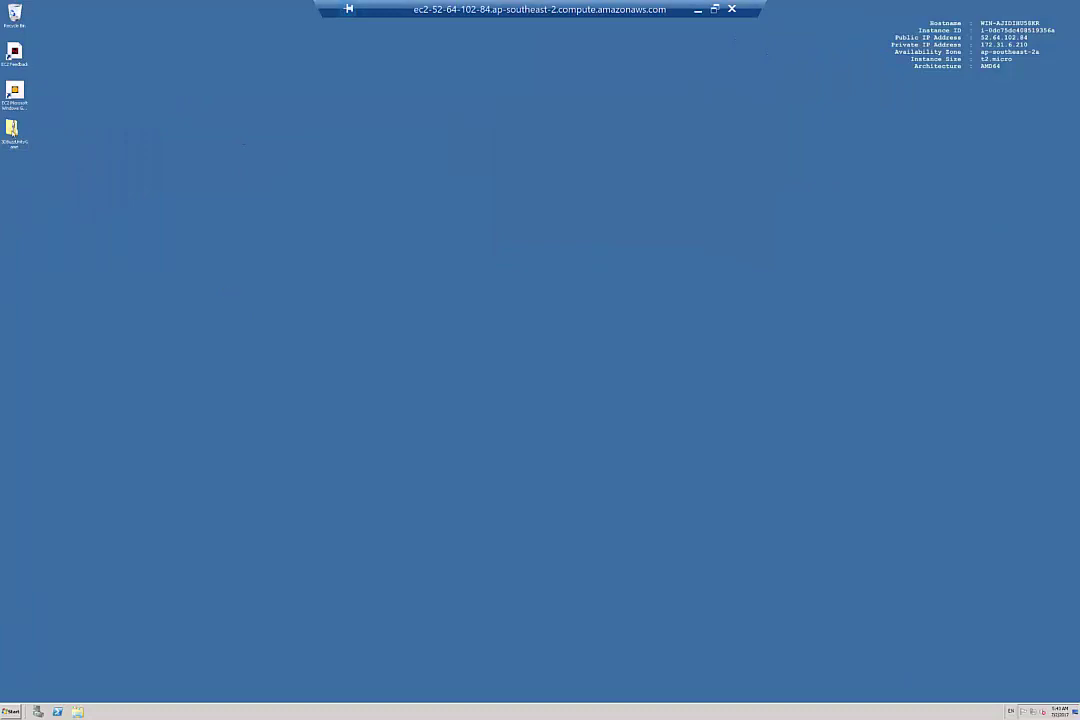
right_click(12, 130)
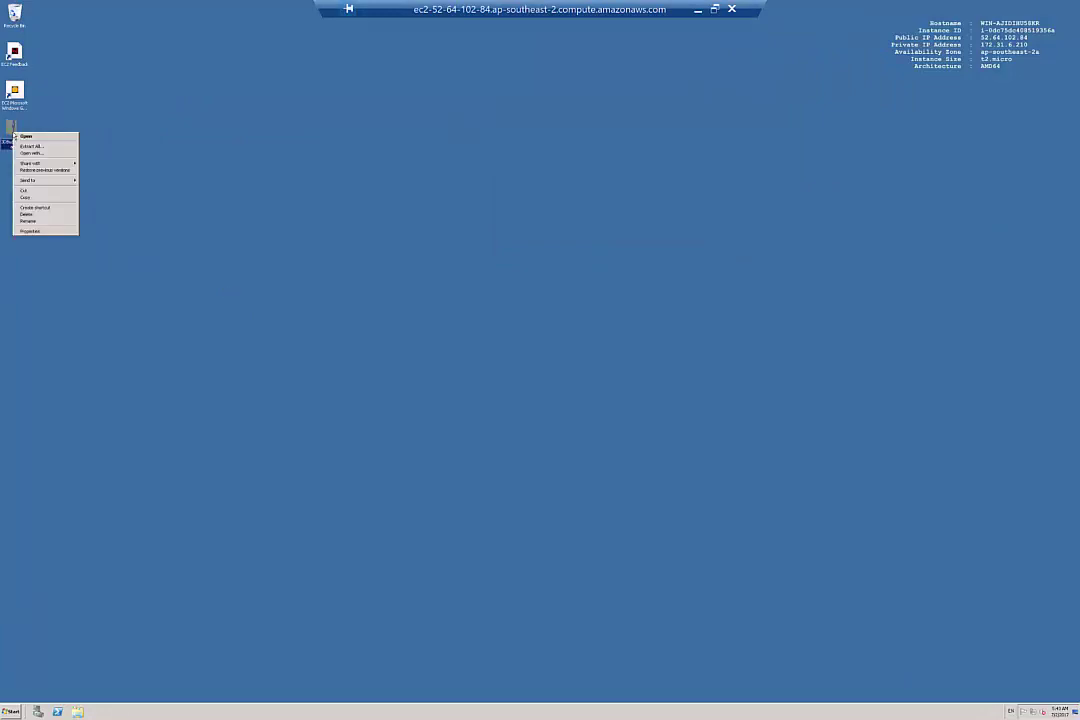
click(31, 146)
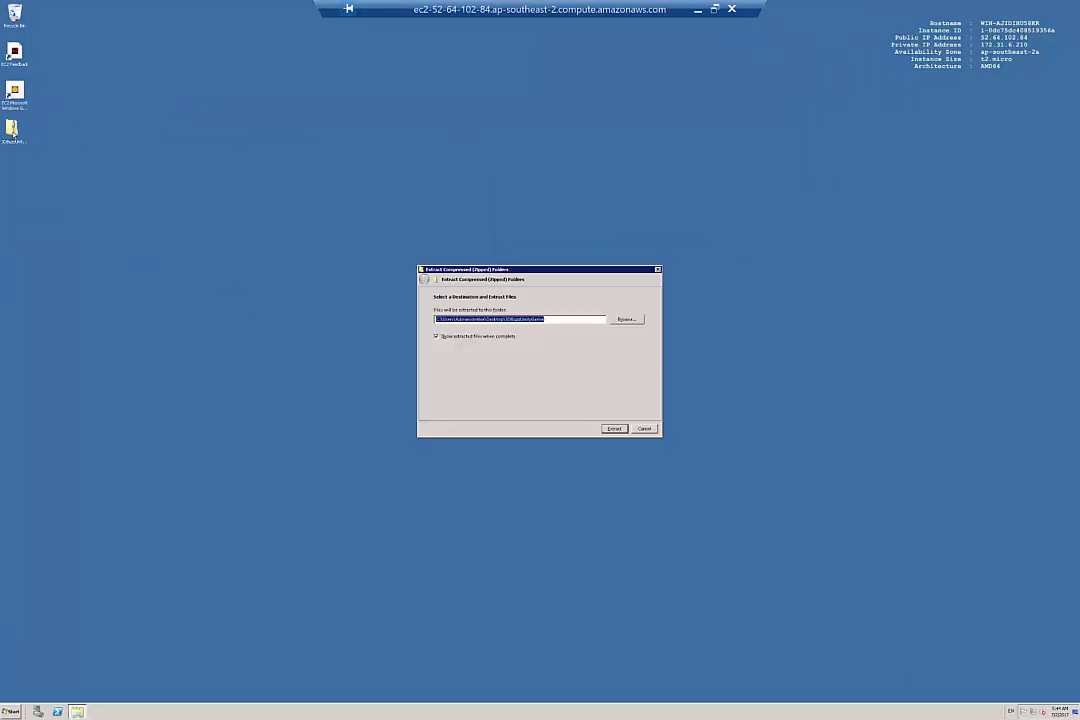
click(611, 429)
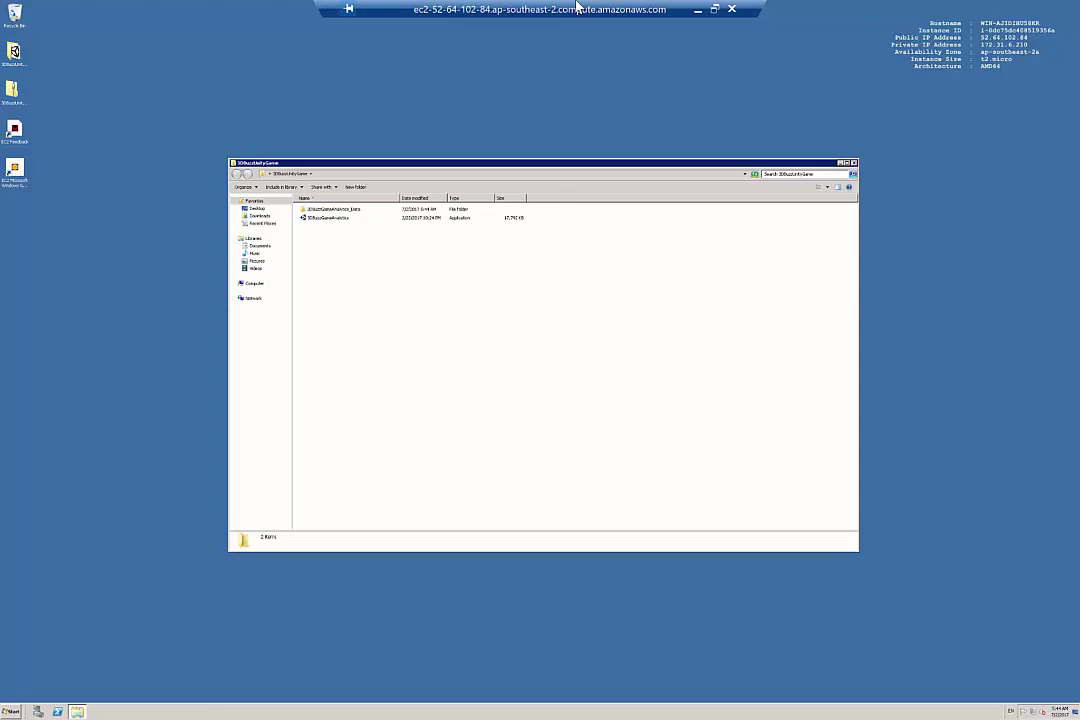
double_click(577, 8)
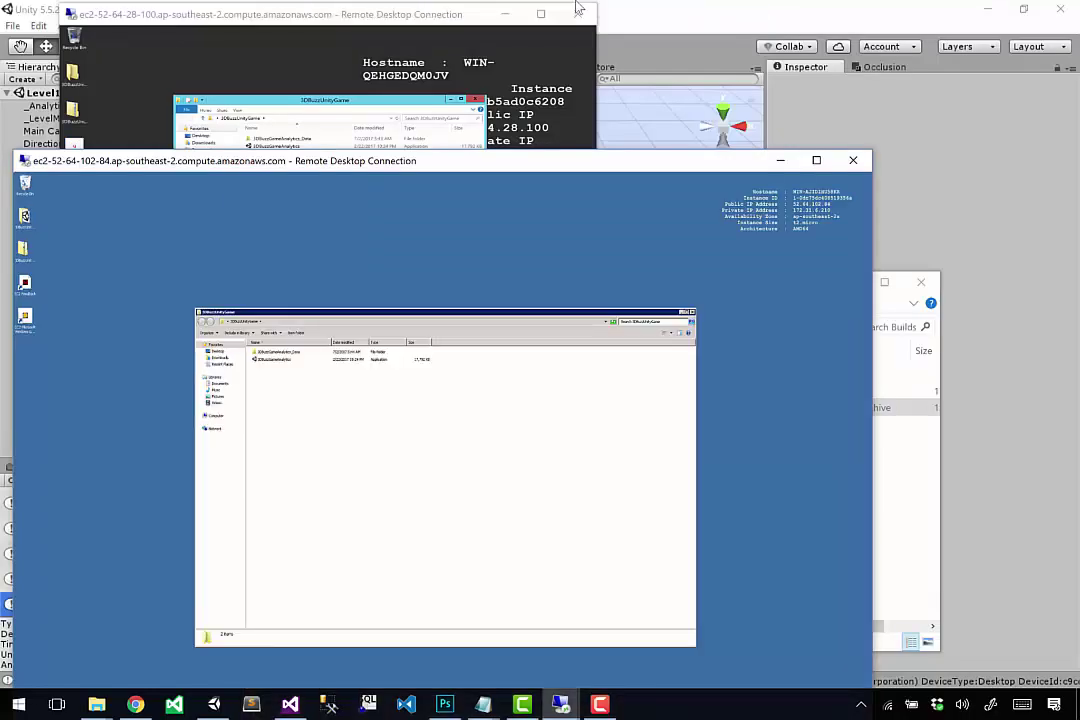
Step: Launch the 3DBuzzGameAnalytics application in the Windows Server 2012 R2 session and show that session full screen
click(376, 18)
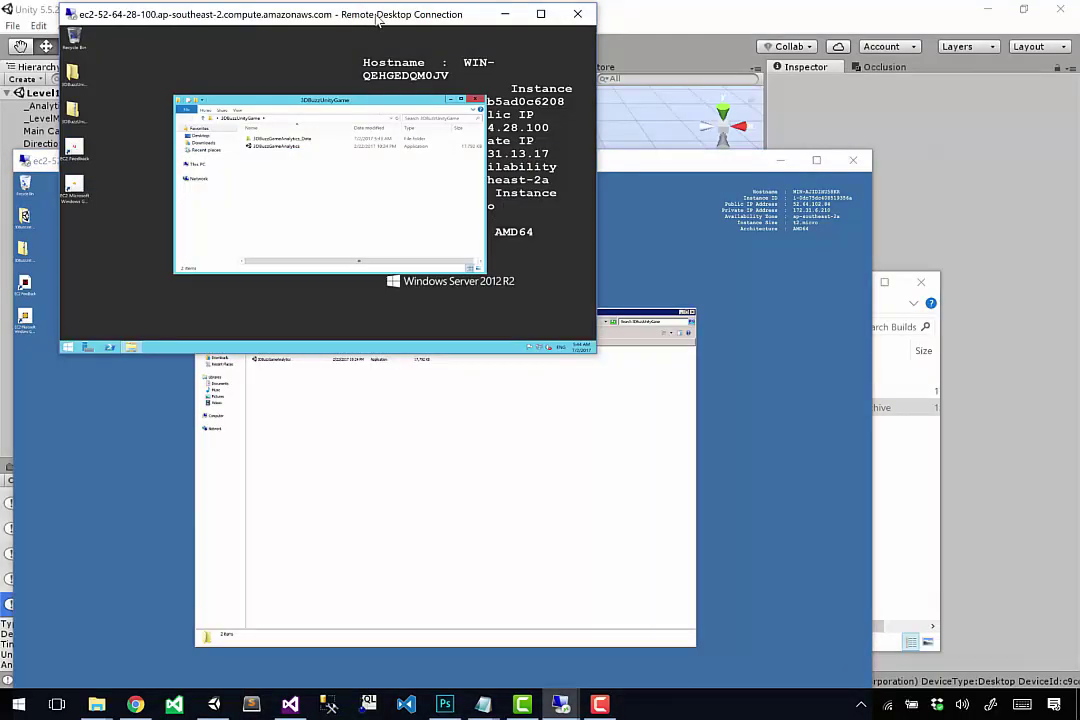
key(End)
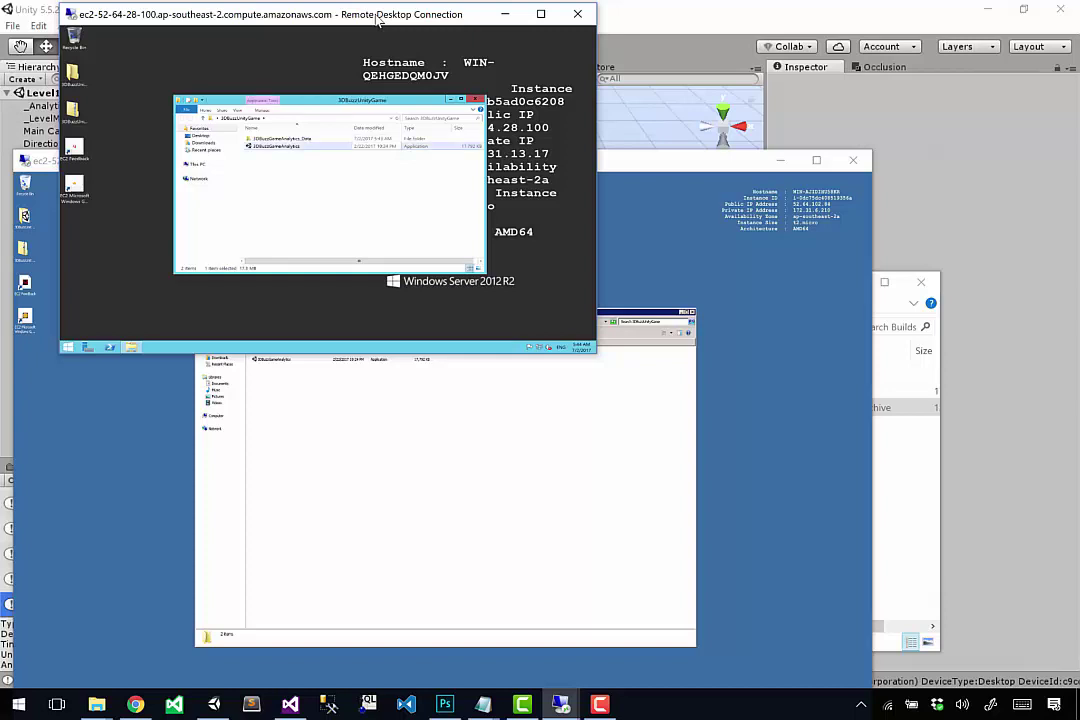
key(Return)
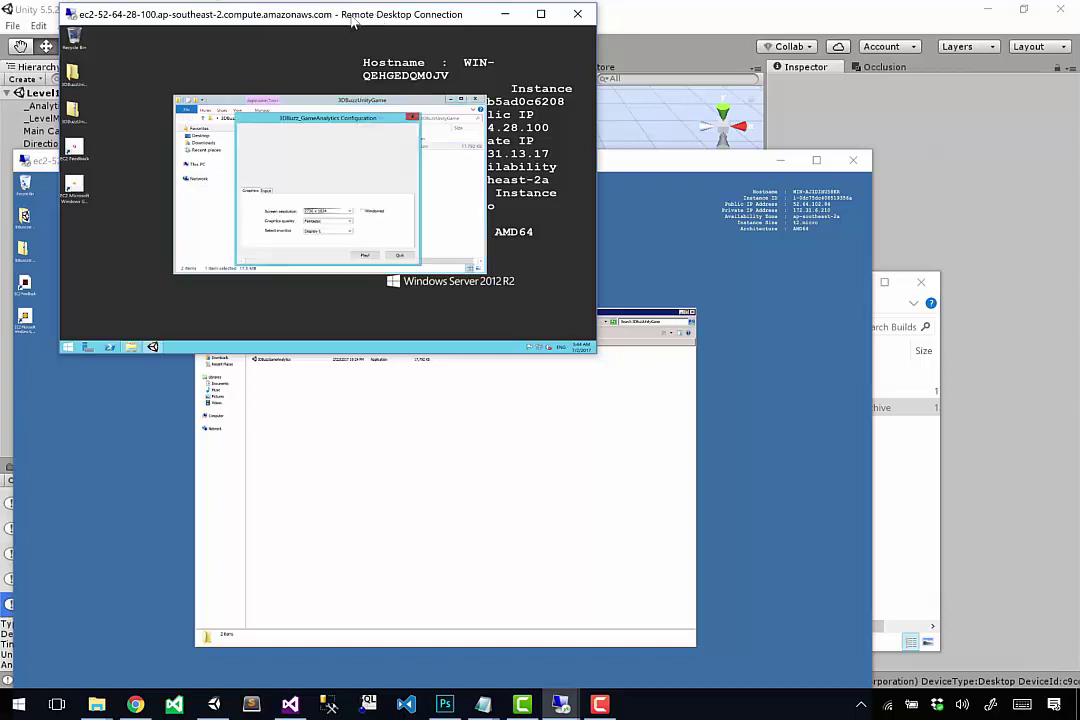
double_click(299, 16)
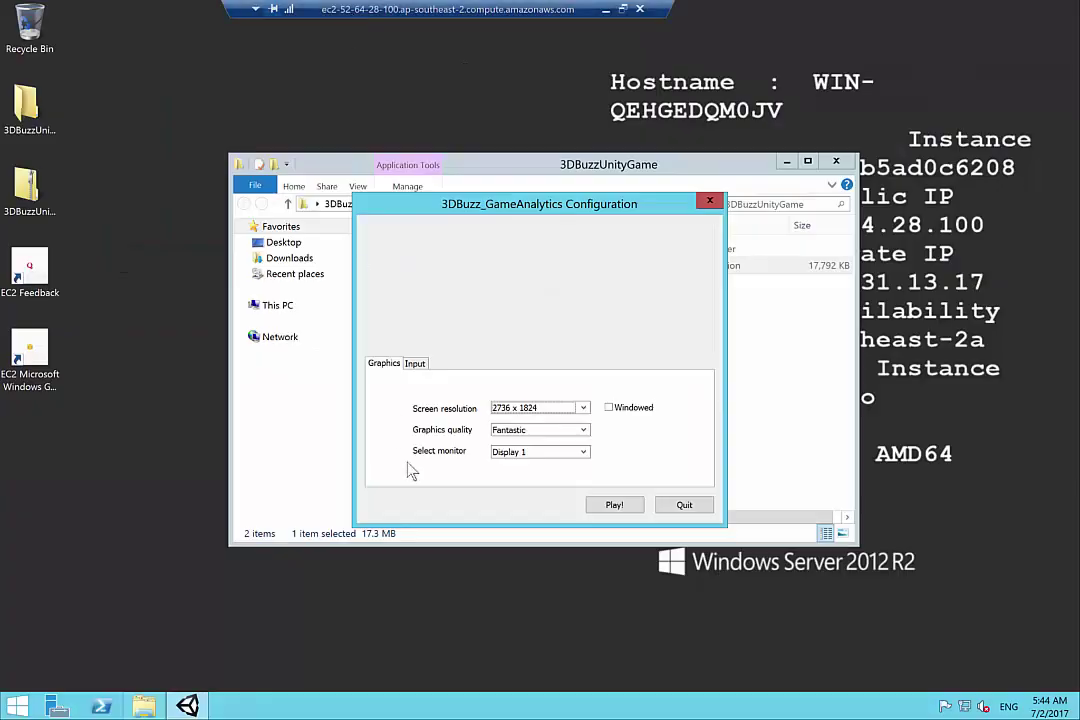
Step: Start the game at 2736 x 1824 with Fantastic graphics quality, and return the remote session to a window
click(579, 409)
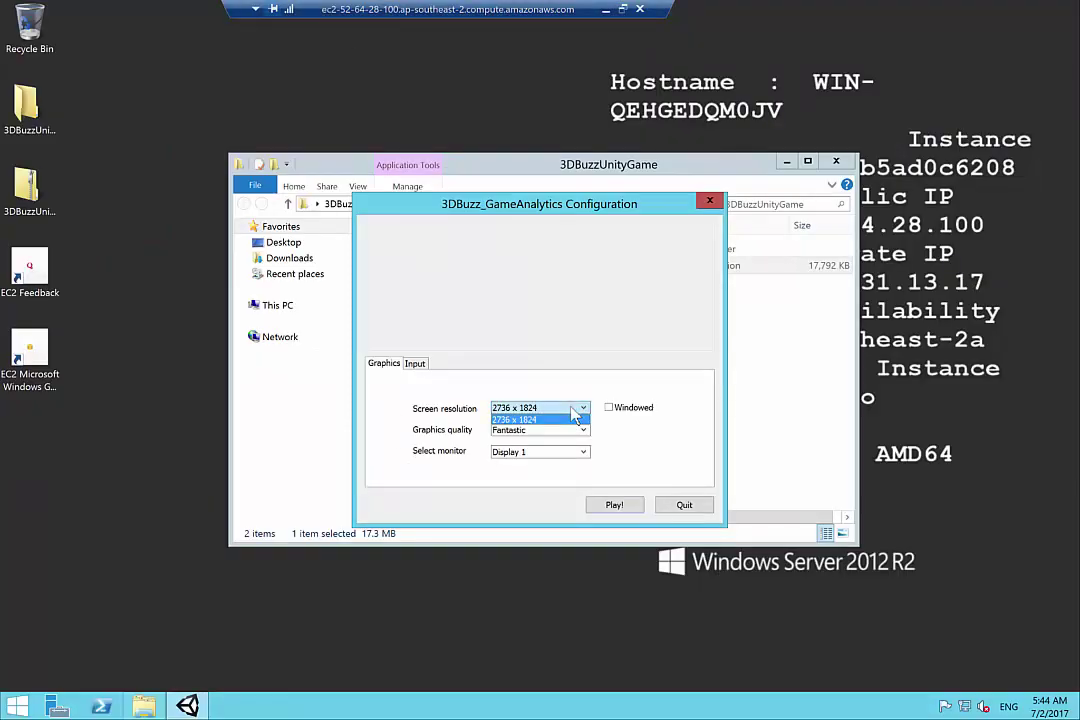
click(576, 419)
click(561, 430)
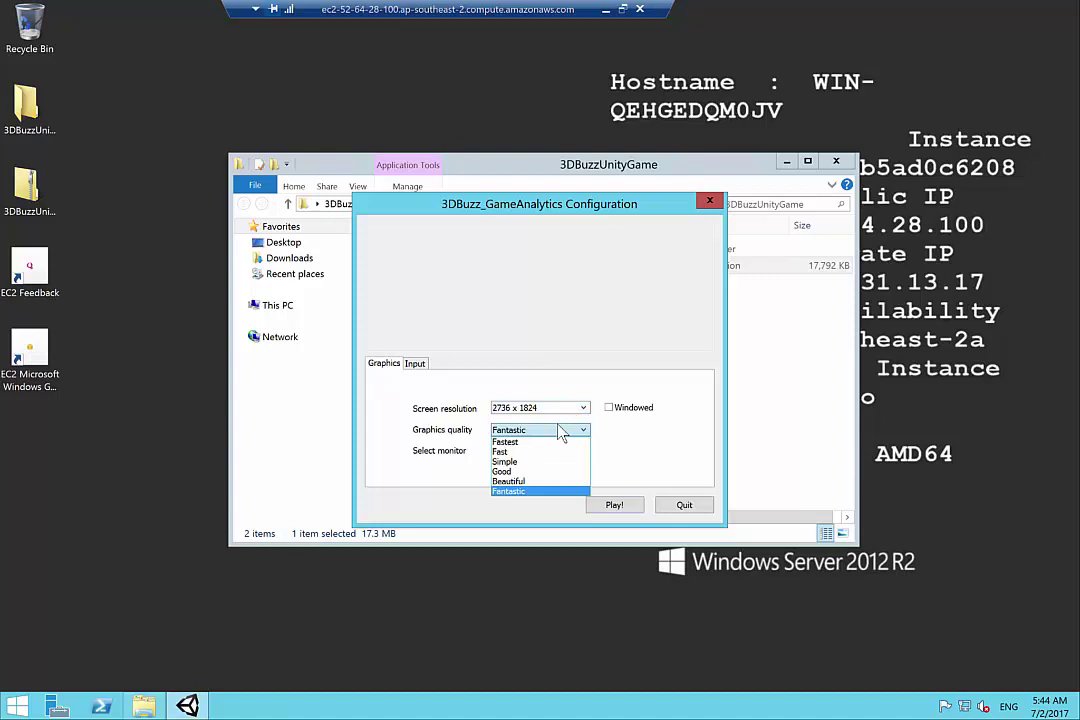
click(561, 430)
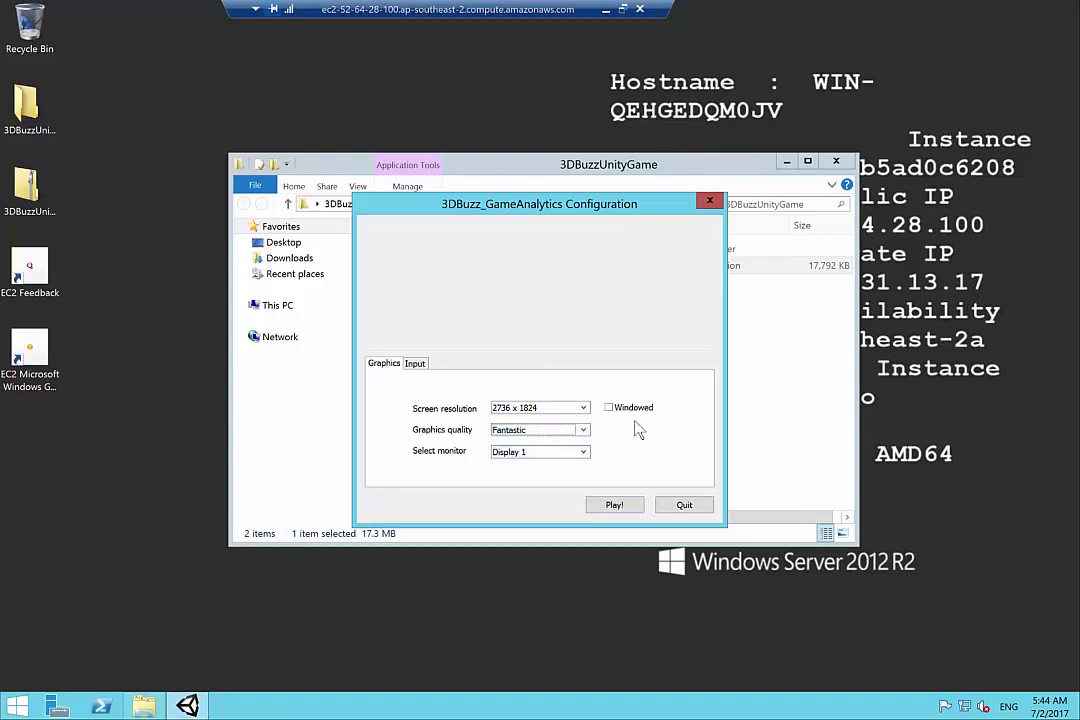
click(628, 506)
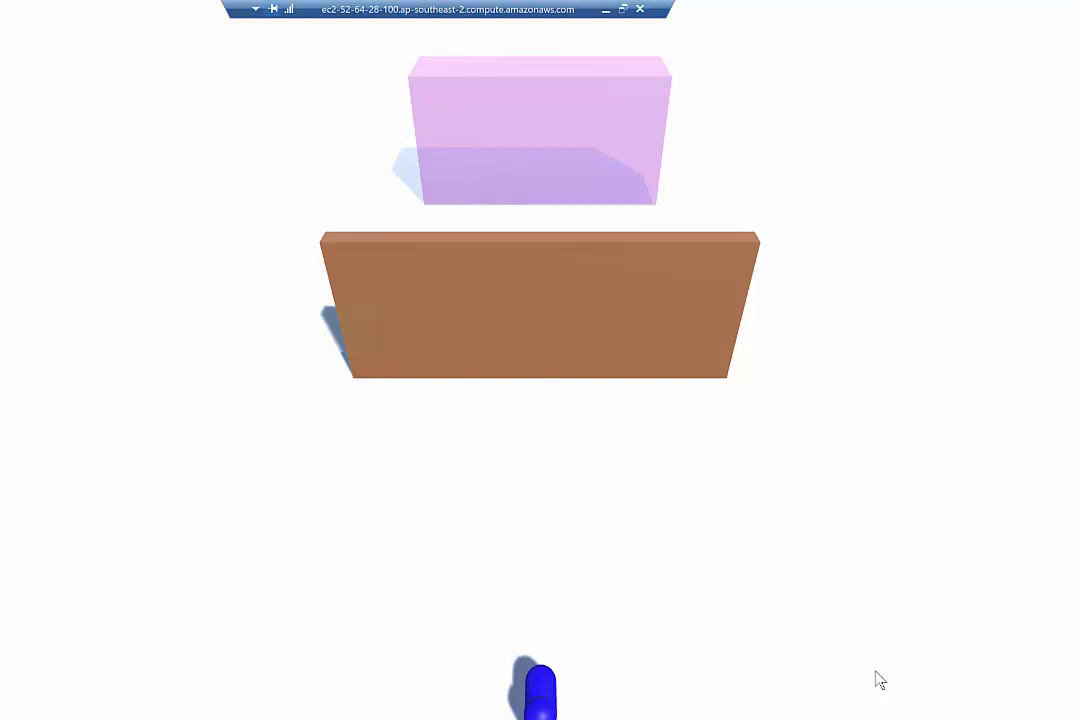
double_click(407, 8)
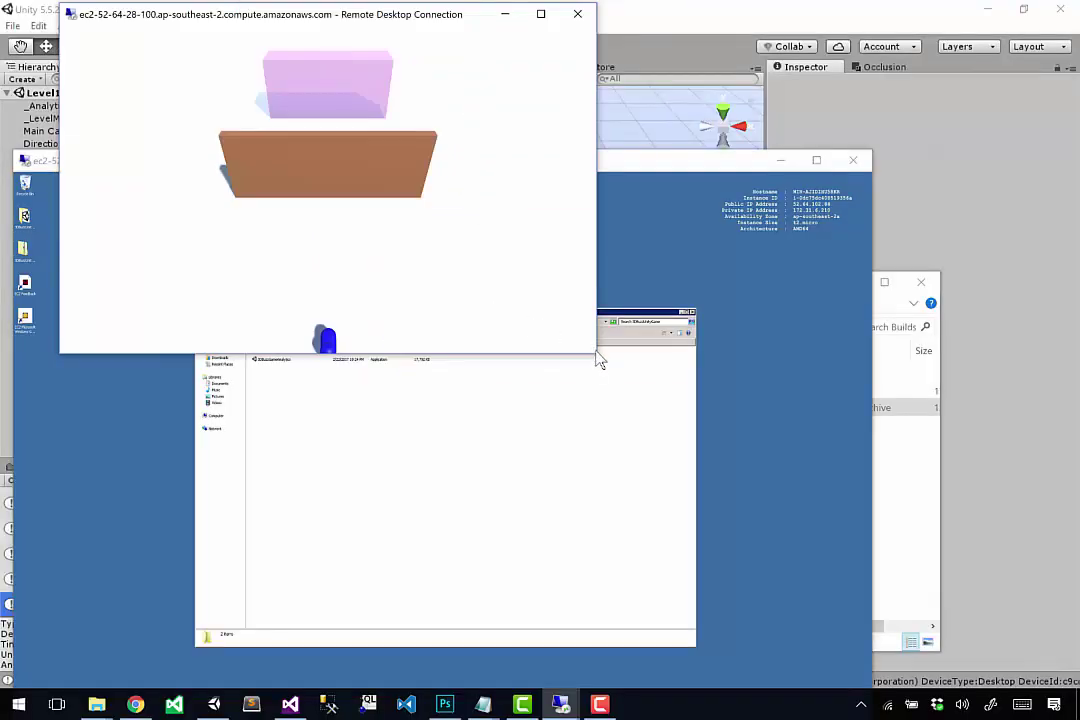
drag(596, 355, 450, 268)
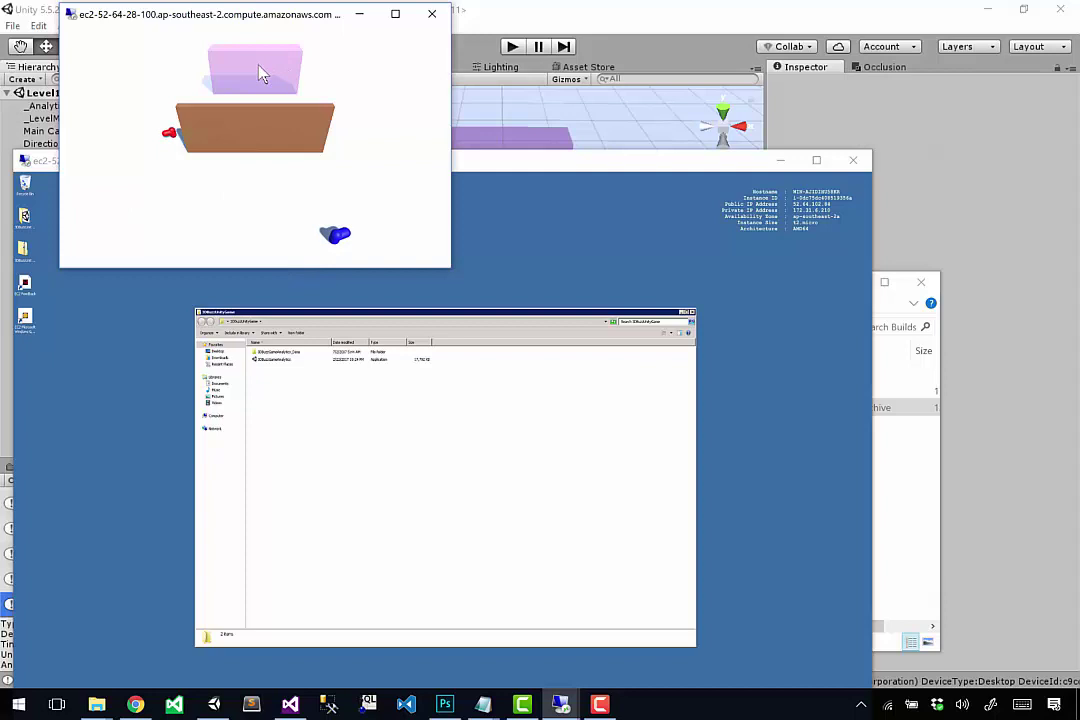
click(395, 14)
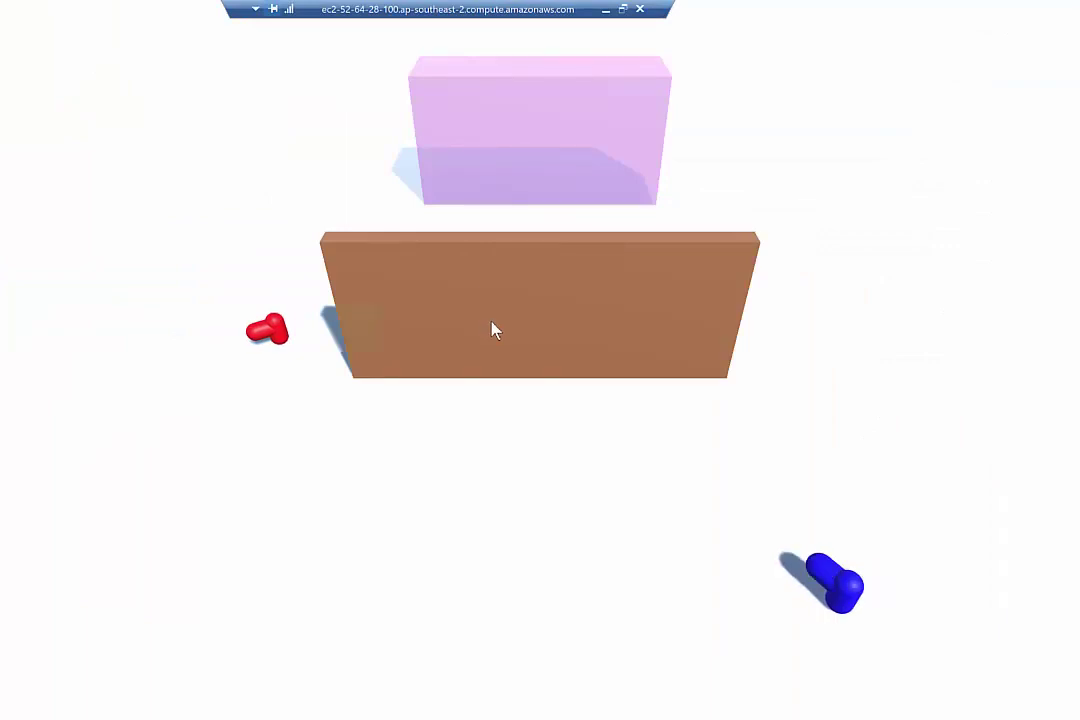
key(alt+F4)
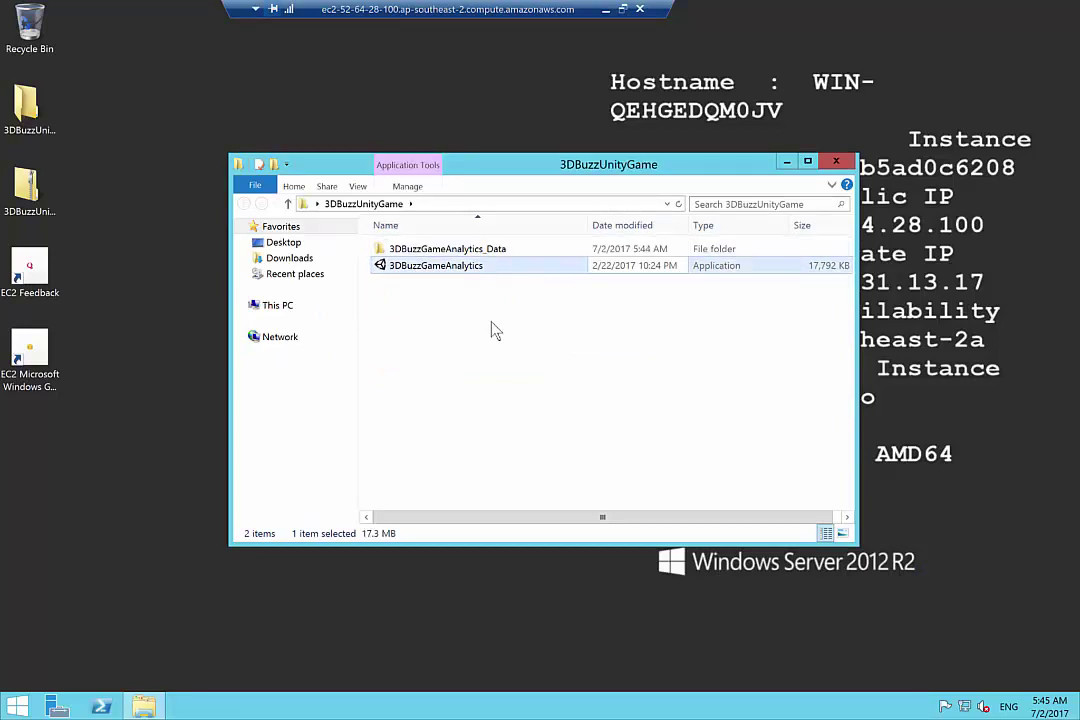
Step: Relaunch 3DBuzzGameAnalytics and start it windowed at 2736 x 1824 with Fastest graphics quality on Display 1
key(Return)
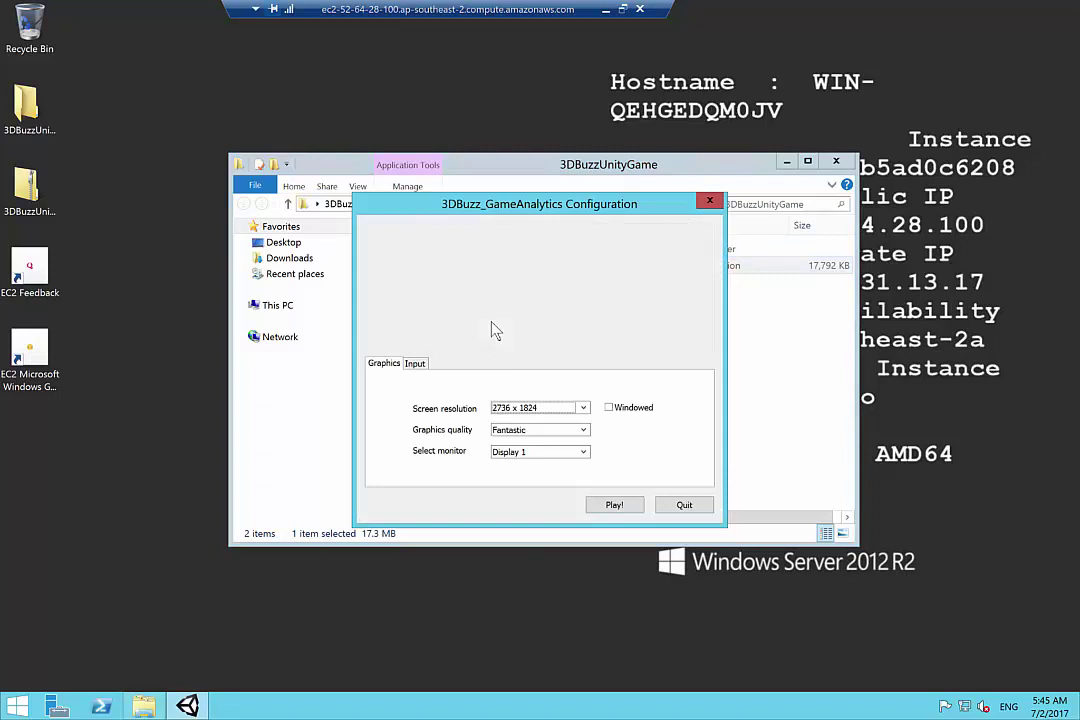
click(510, 431)
click(513, 442)
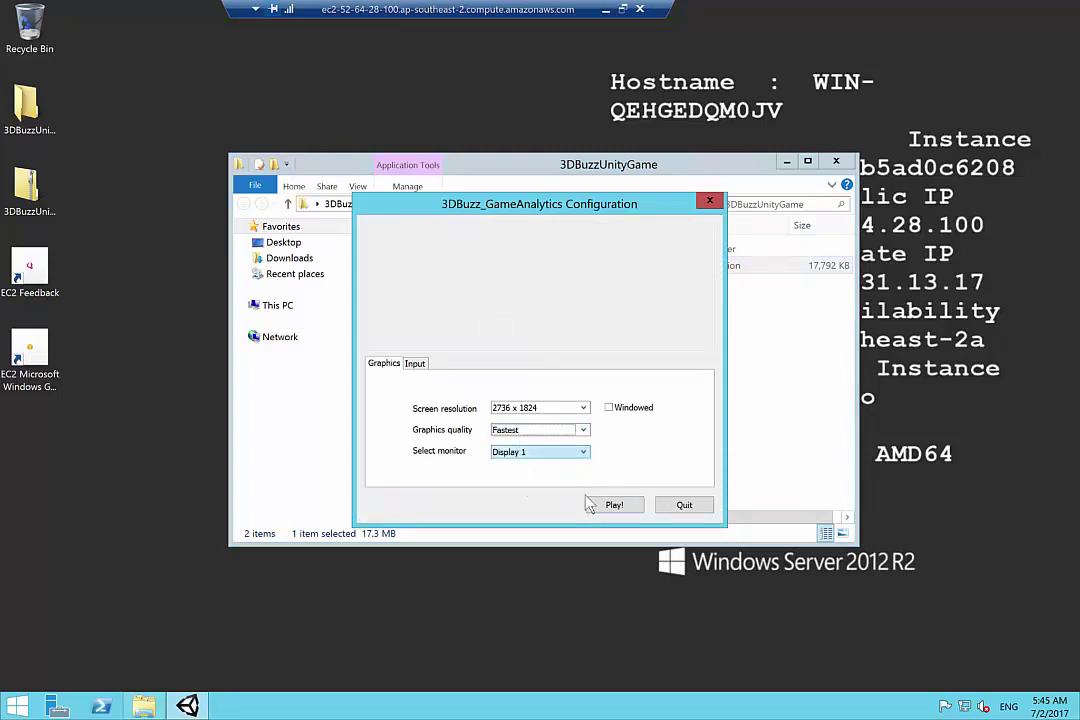
click(609, 408)
click(570, 408)
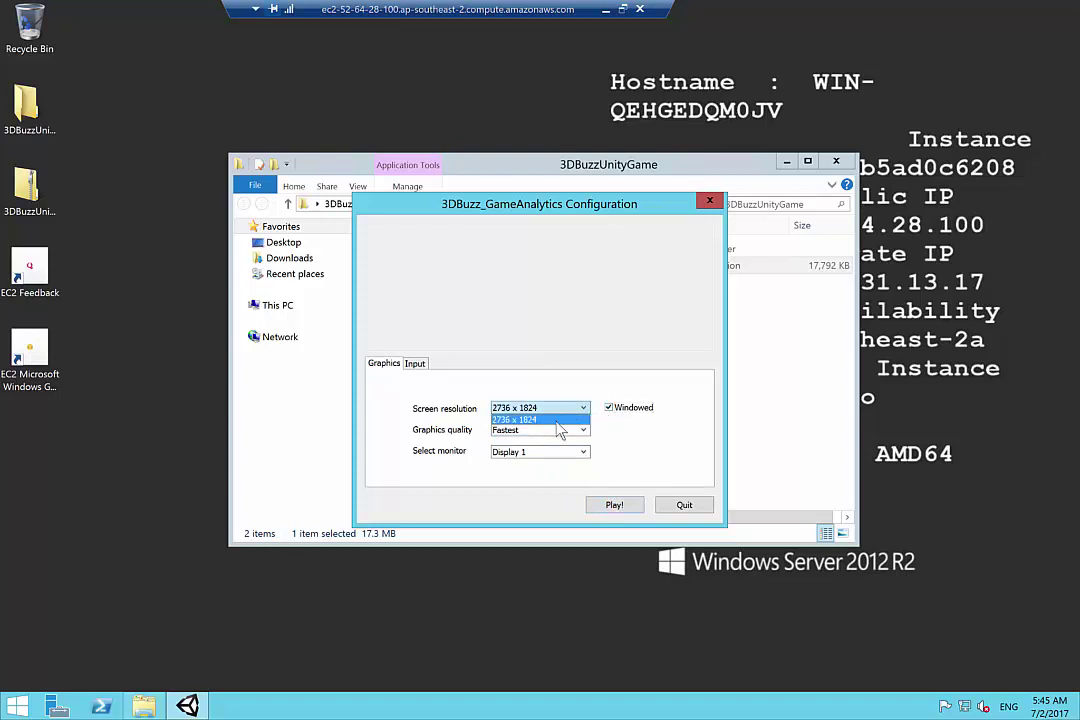
click(560, 420)
click(611, 410)
click(570, 408)
click(560, 420)
click(609, 408)
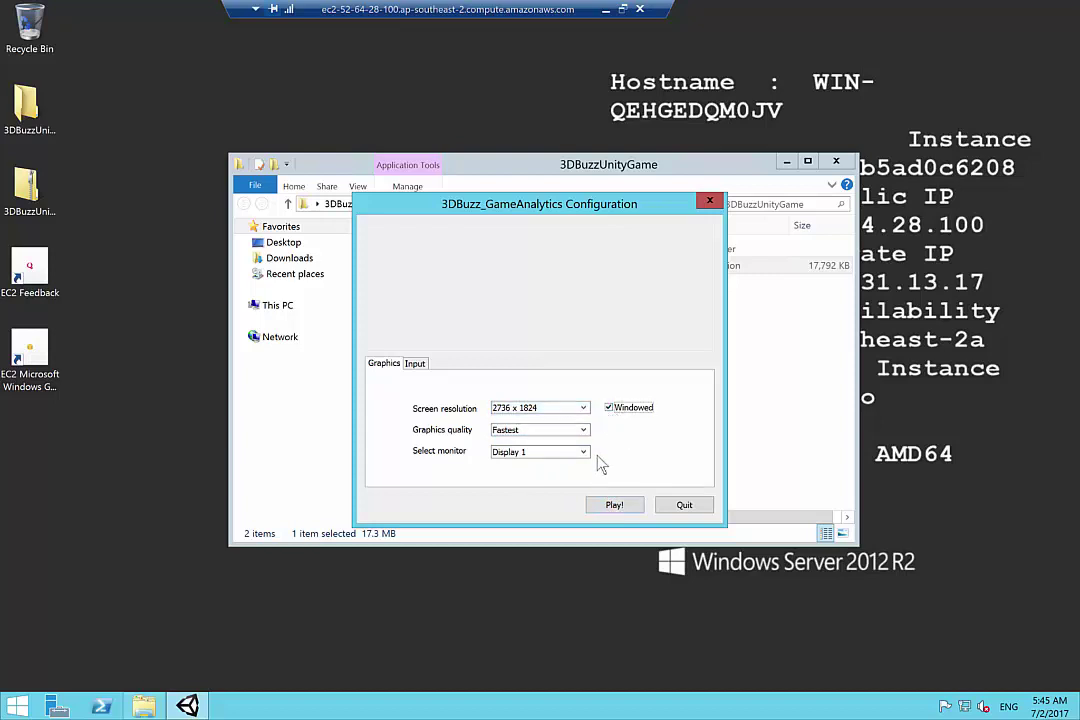
click(614, 506)
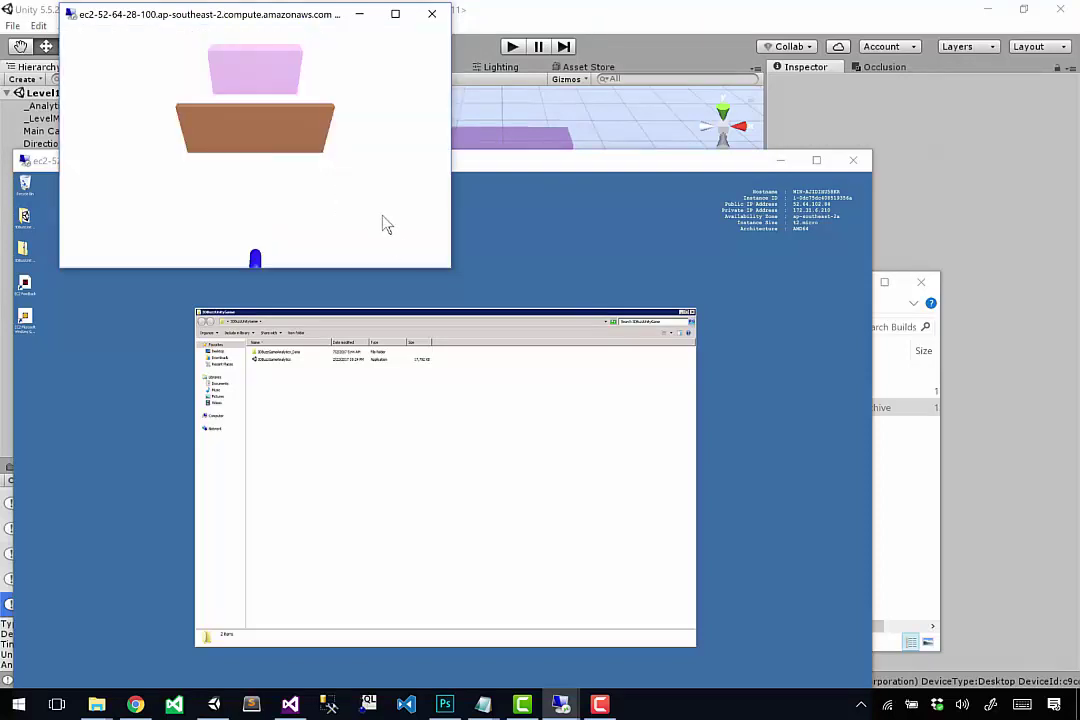
click(432, 16)
click(432, 16)
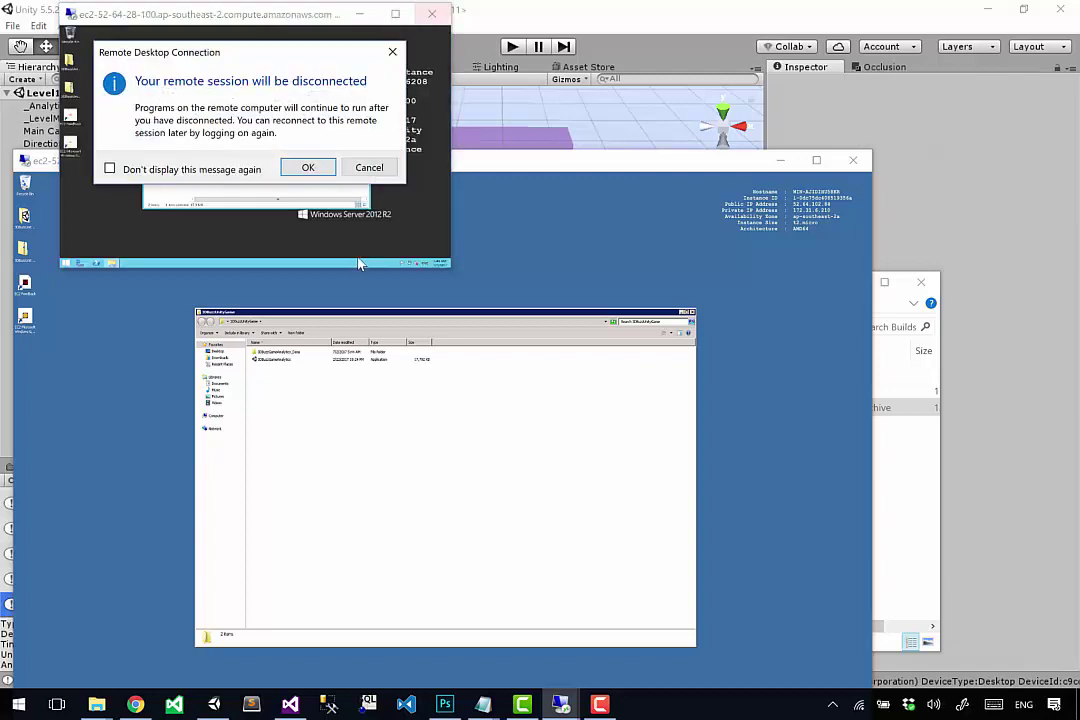
click(308, 168)
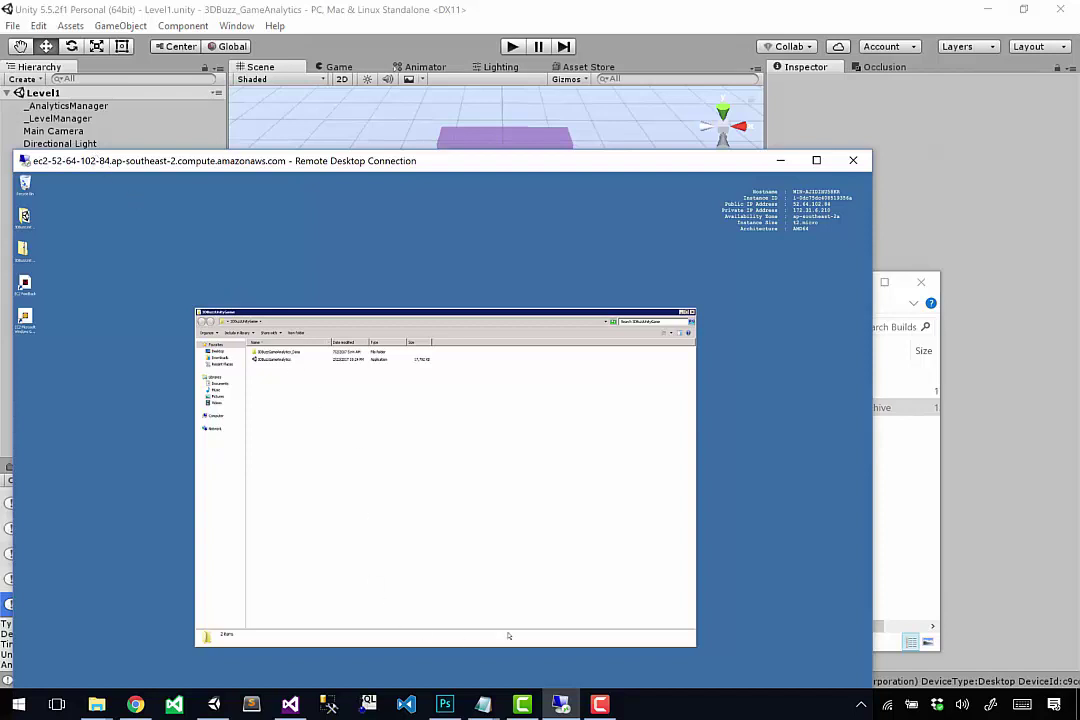
Step: Bring up the server notes in Notepad and select the address ec2-52-64-28-100.ap-southeast-2.compute.amazonaws.com
mouse_move(483, 705)
click(395, 620)
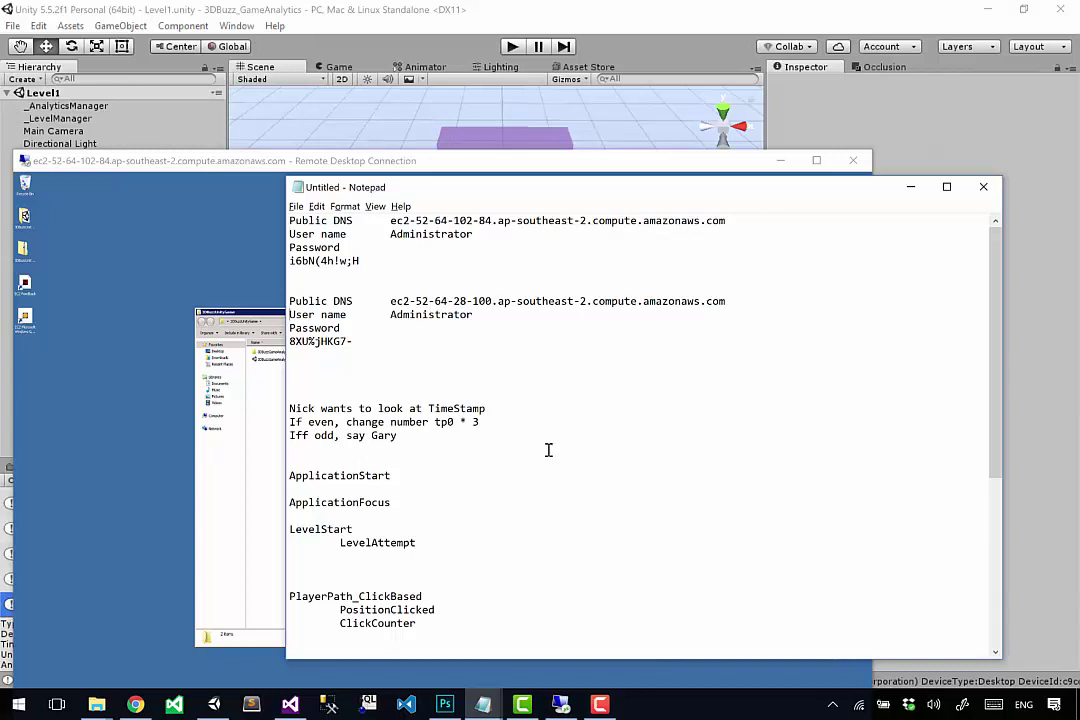
key(shift+Home)
key(shift+Right)
key(shift+Right)
key(shift+Right)
key(shift+Right)
key(shift+Right)
key(shift+Right)
key(shift+Right)
key(shift+Right)
key(shift+Right)
key(shift+Right)
key(shift+Right)
key(shift+Right)
key(shift+Right)
key(shift+Right)
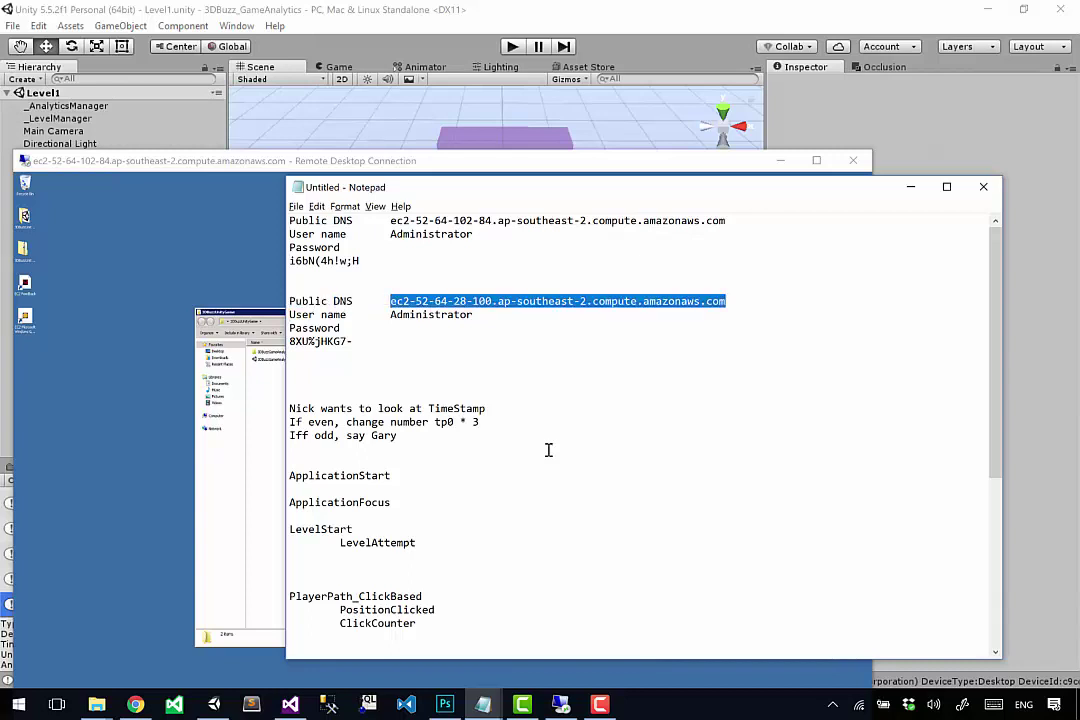
click(205, 161)
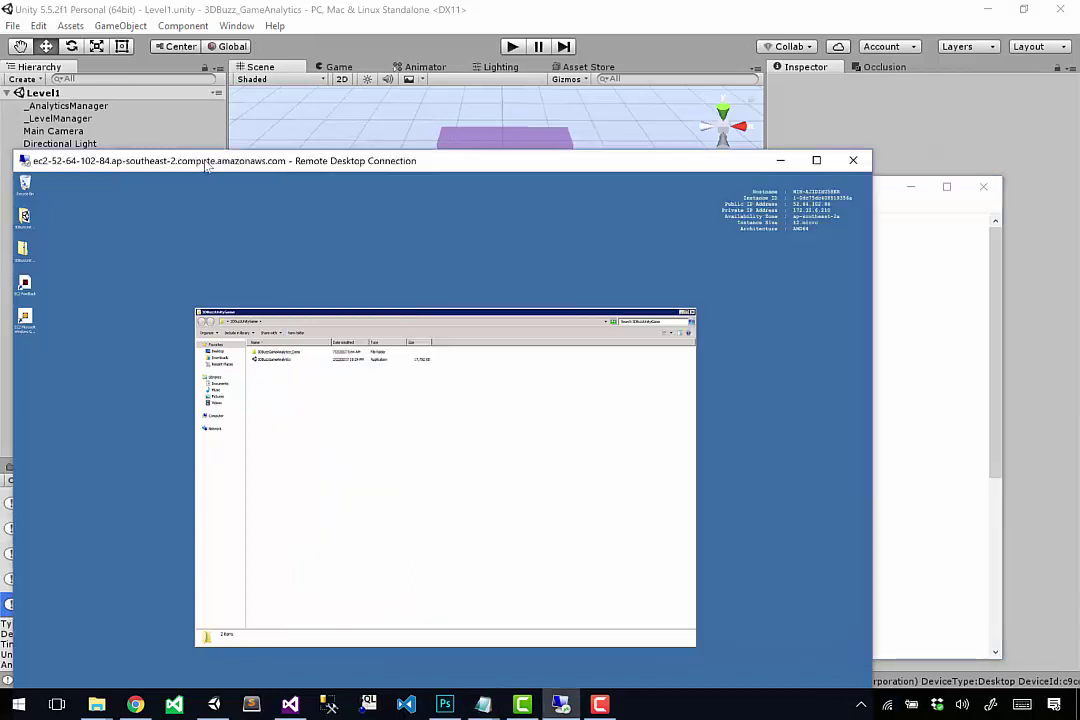
key(super+r)
key(Return)
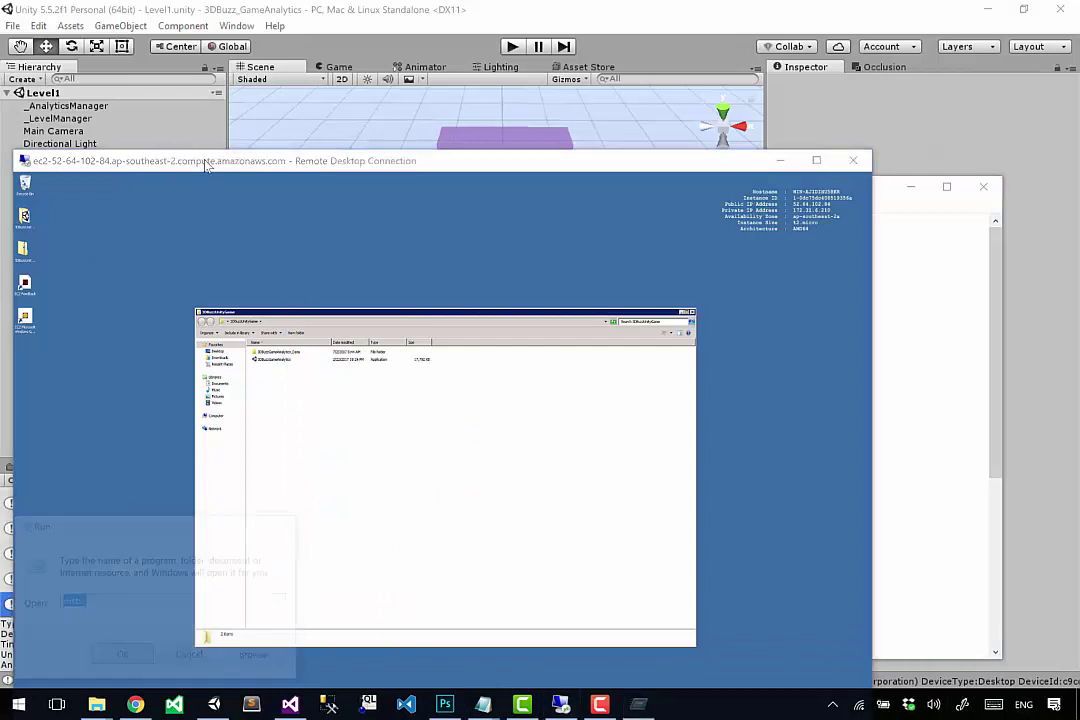
click(401, 299)
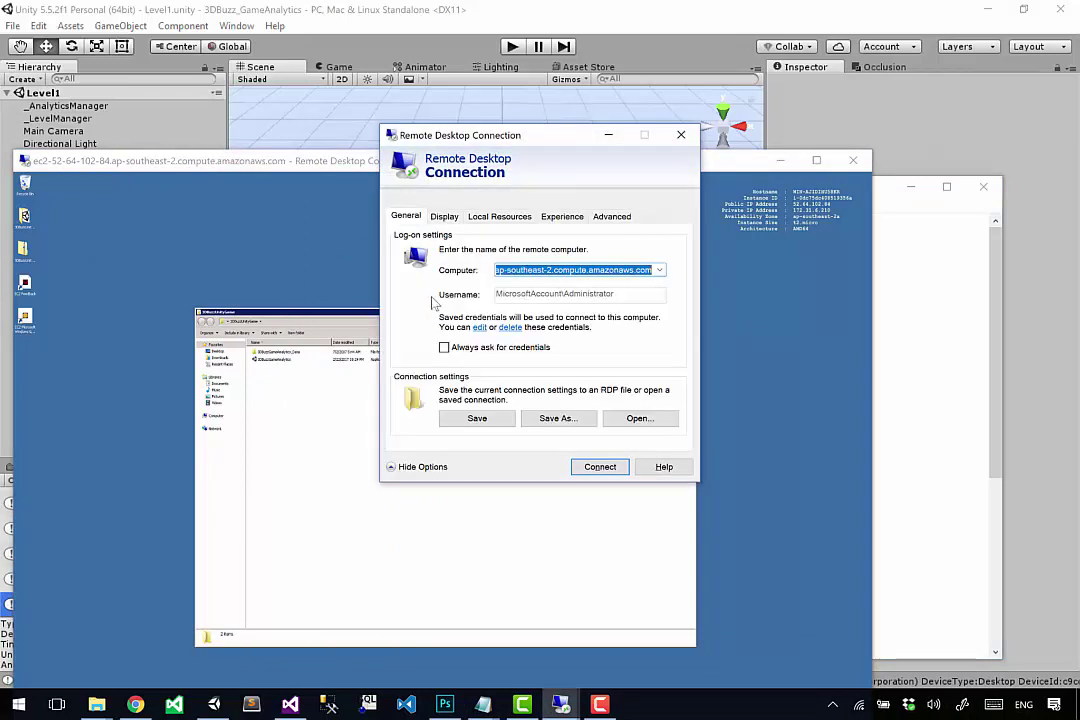
click(444, 216)
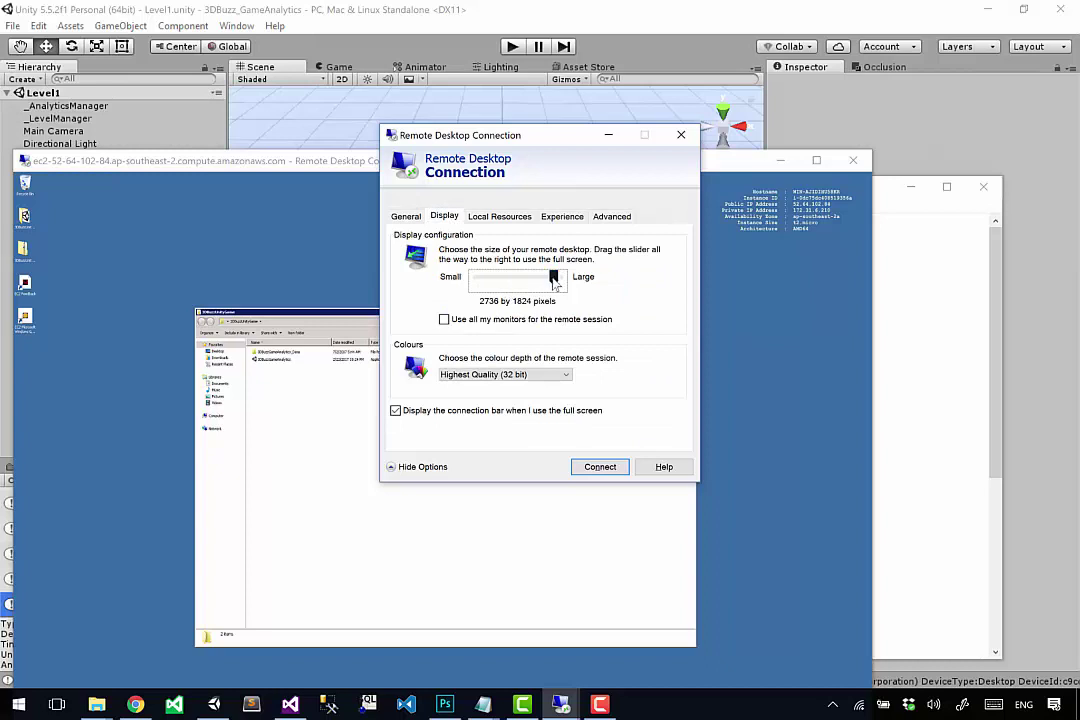
drag(553, 278, 489, 280)
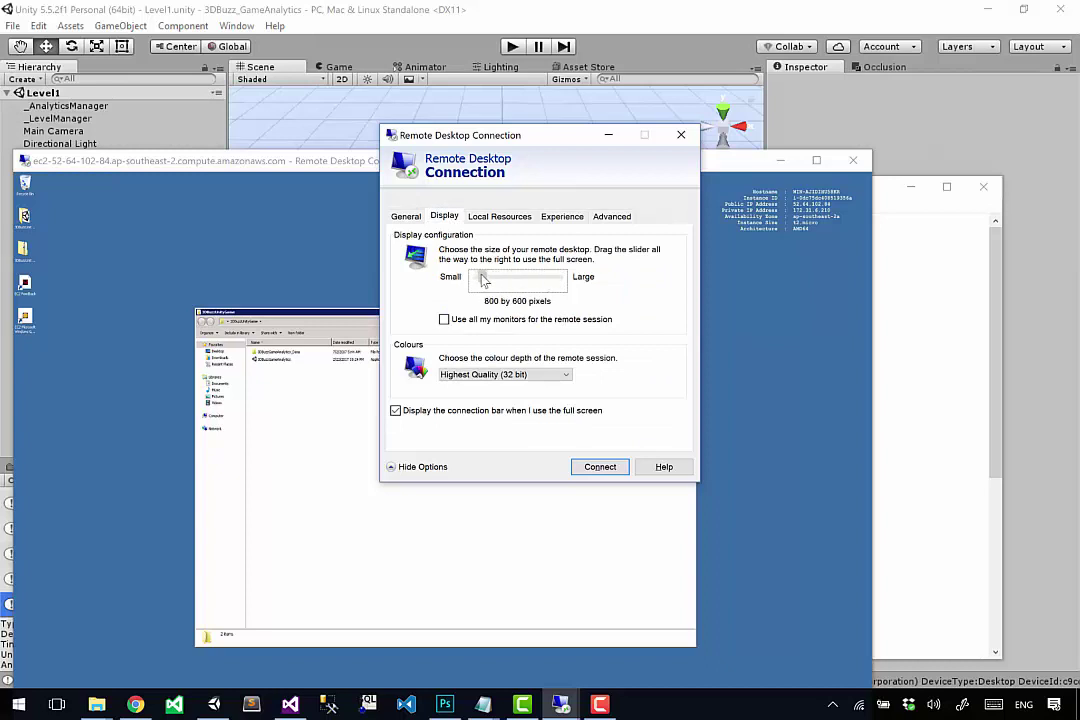
click(601, 470)
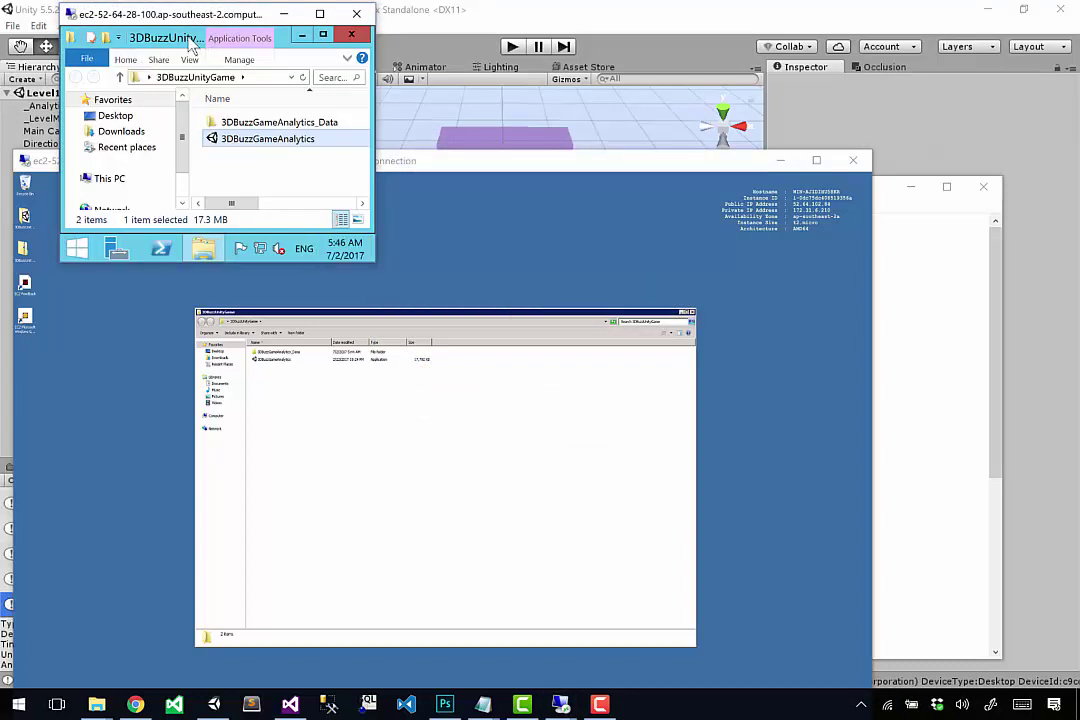
Step: Reposition the small session window and start 3DBuzzGameAnalytics in it at 800 x 600 with Fastest graphics quality
drag(186, 20, 312, 98)
key(Return)
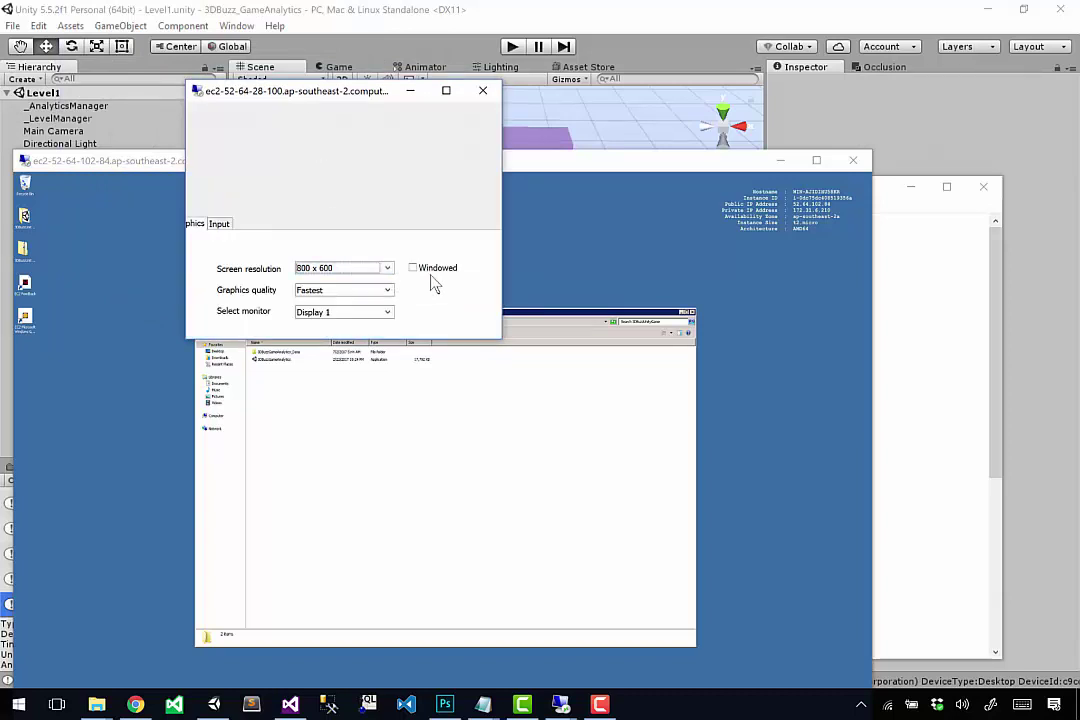
key(Return)
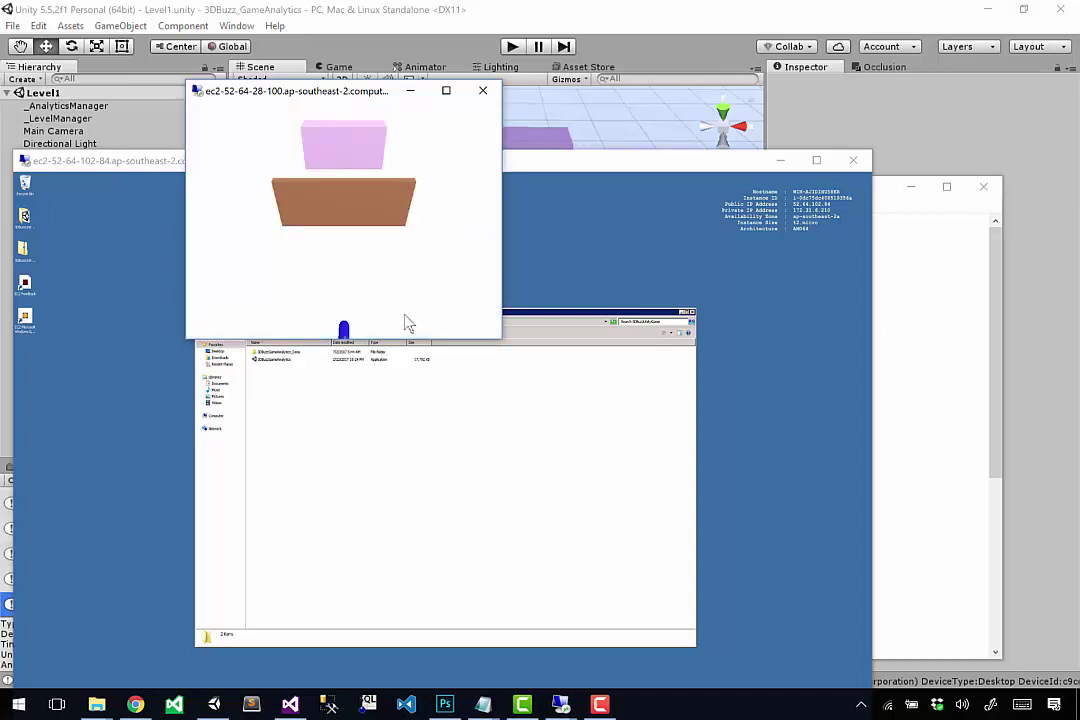
Step: Play the game in the remote session, moving the blue player to the pink finish block, and quit the game
key(Right)
click(343, 154)
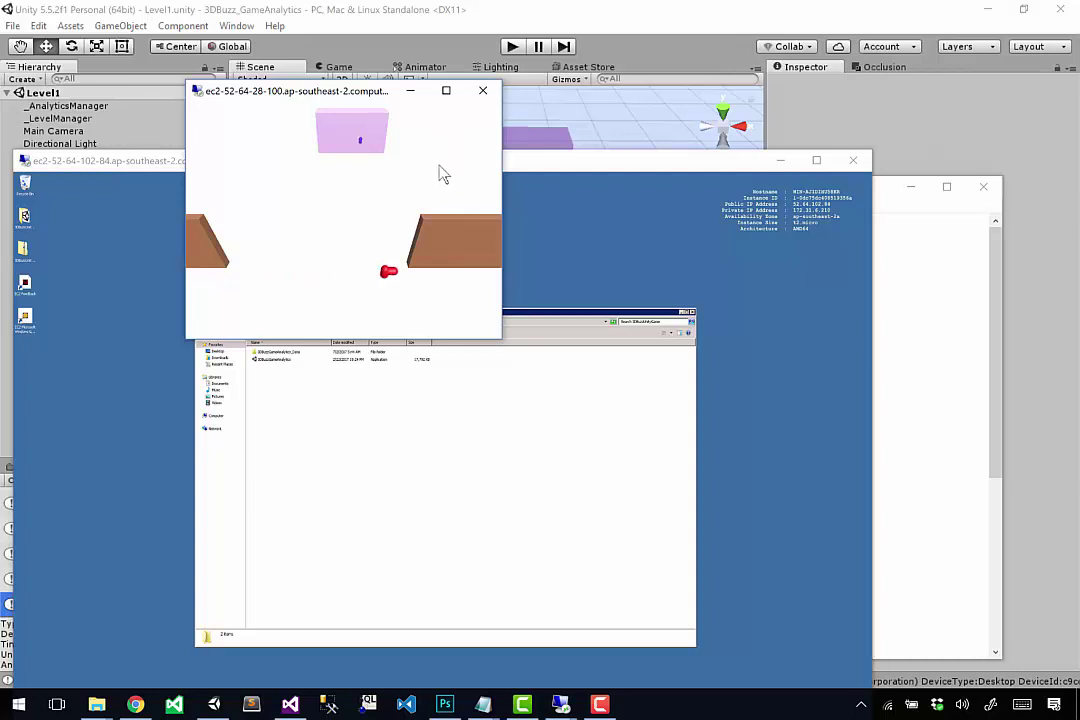
key(alt+F4)
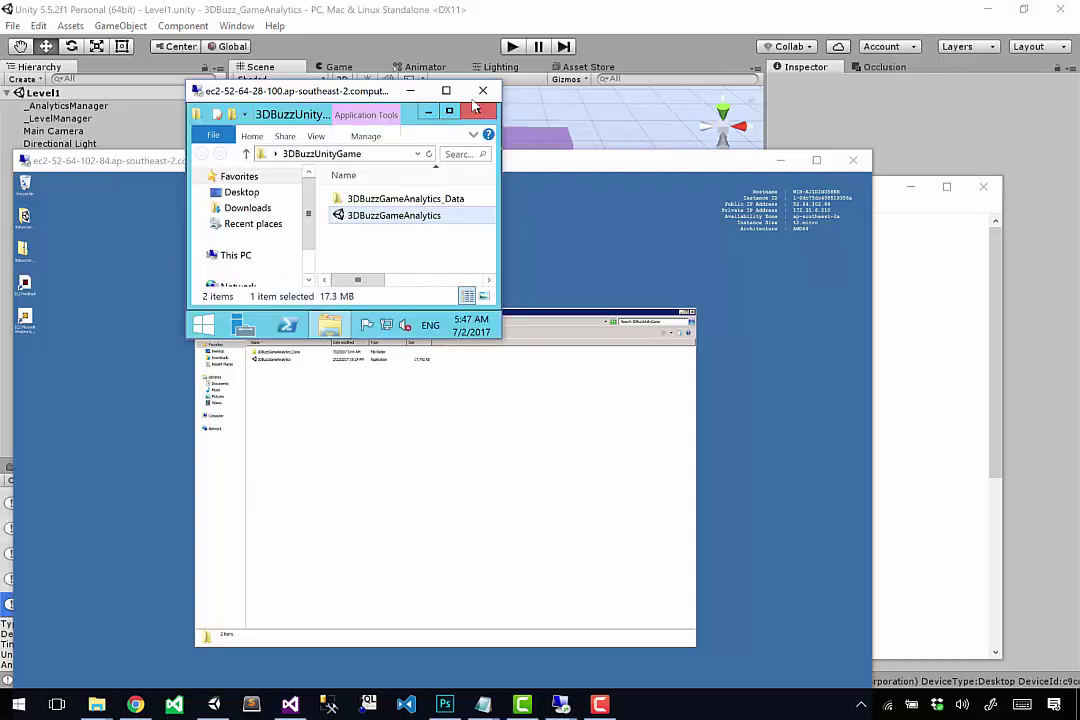
click(477, 109)
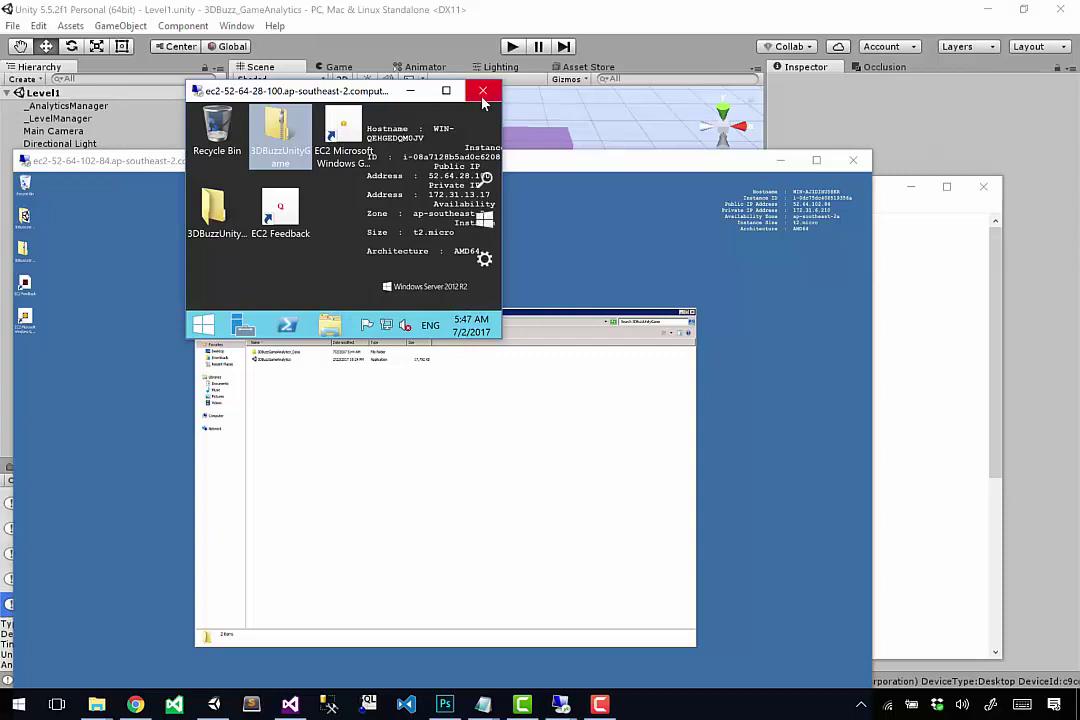
click(483, 91)
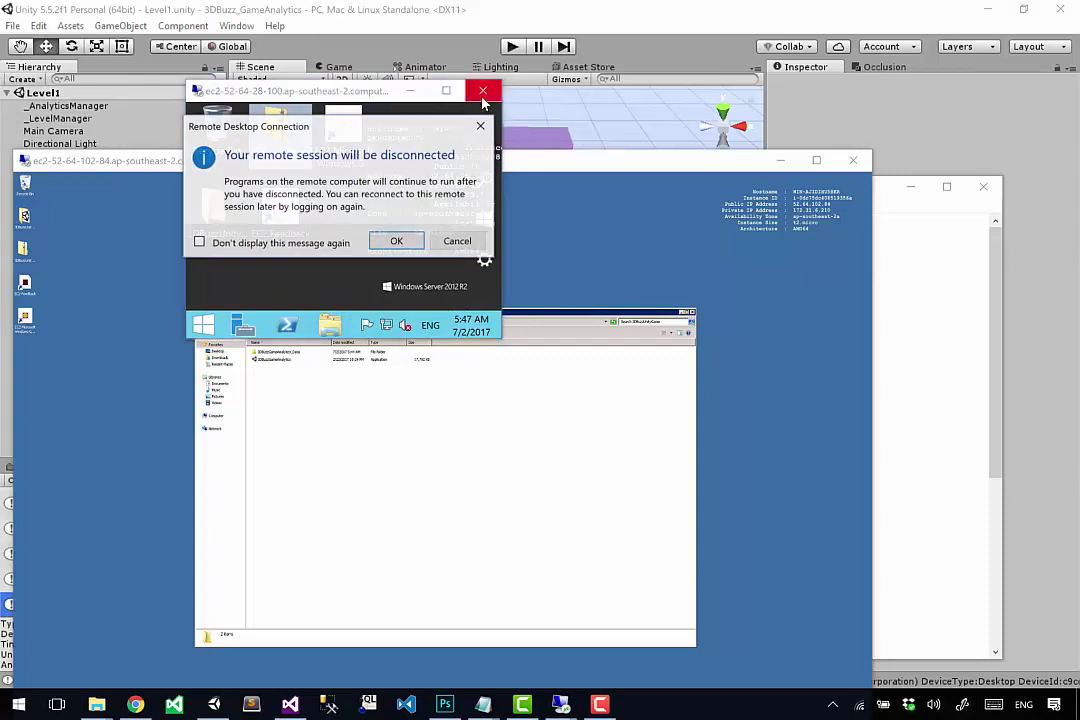
click(387, 241)
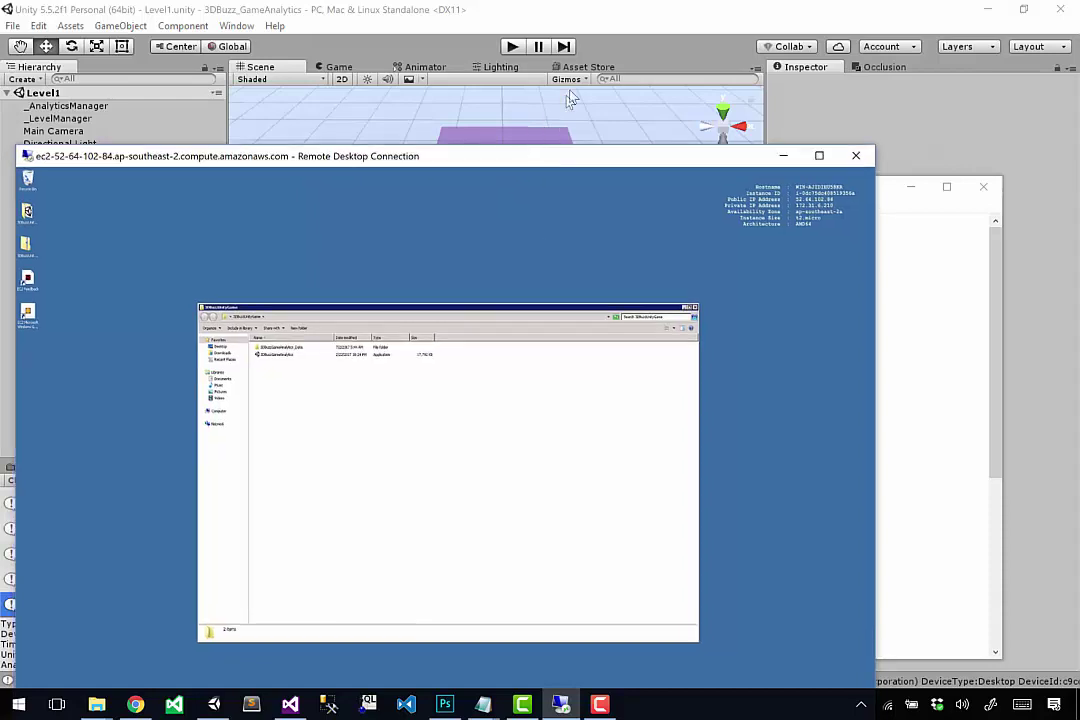
drag(501, 176, 577, 50)
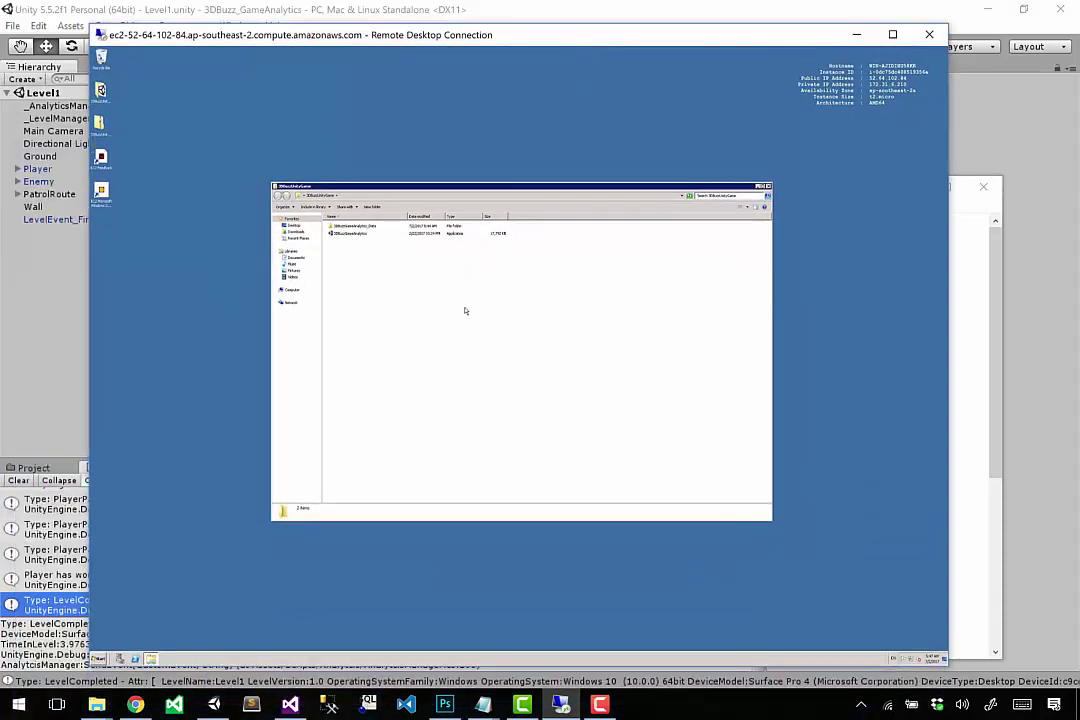
key(End)
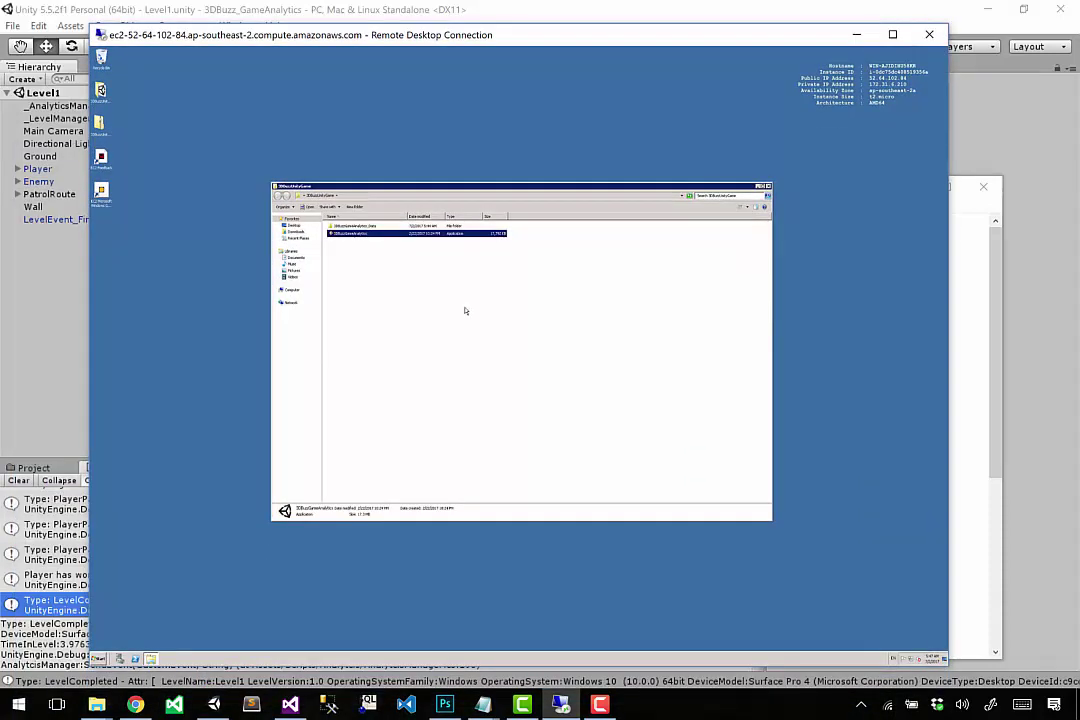
key(Return)
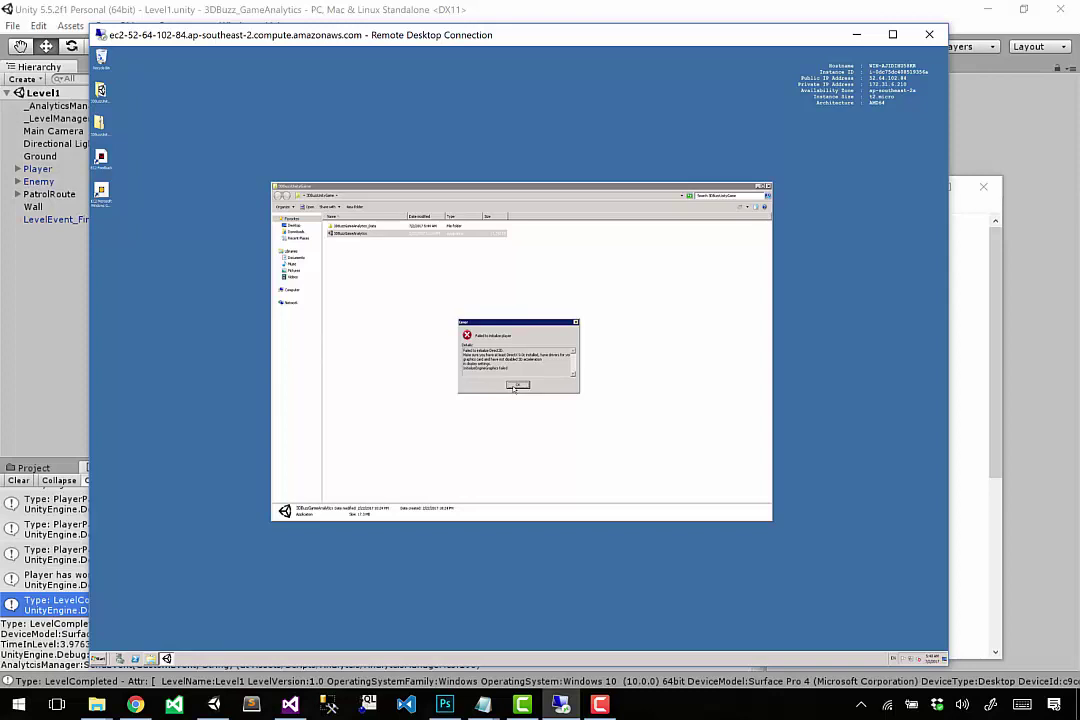
click(514, 387)
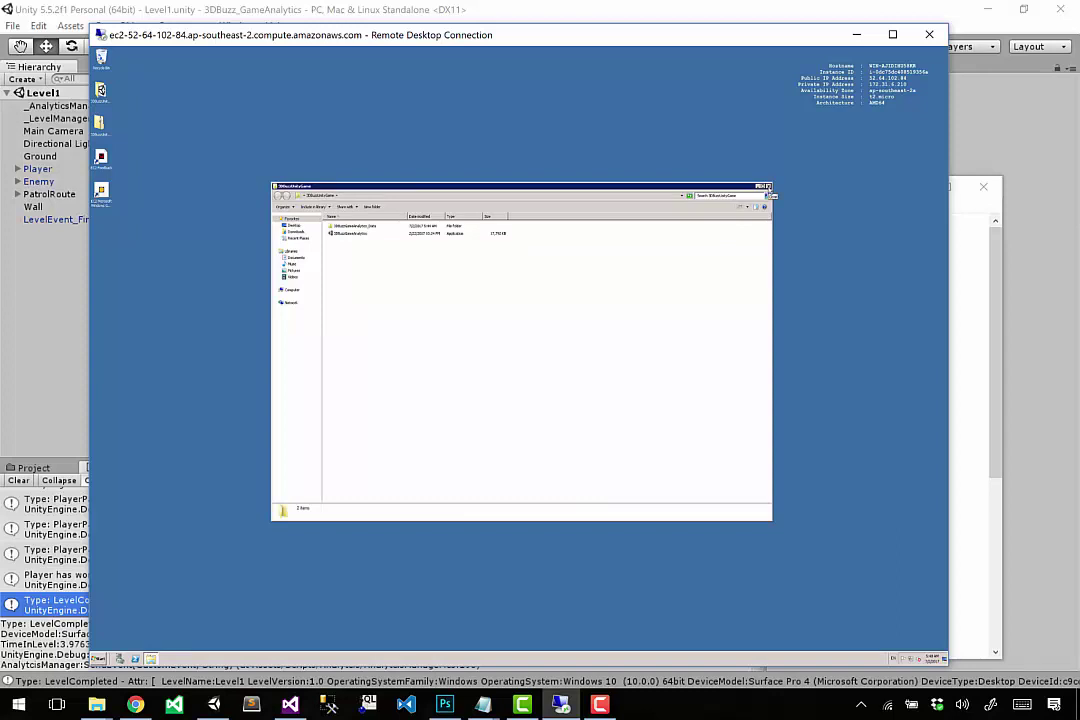
click(768, 188)
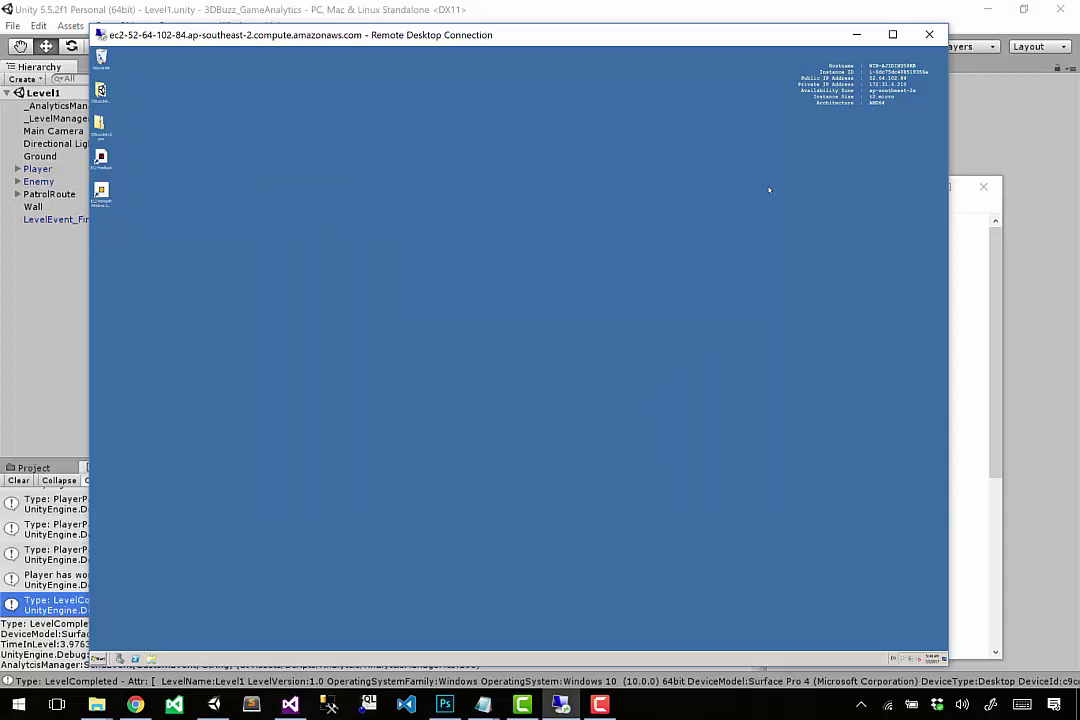
click(929, 35)
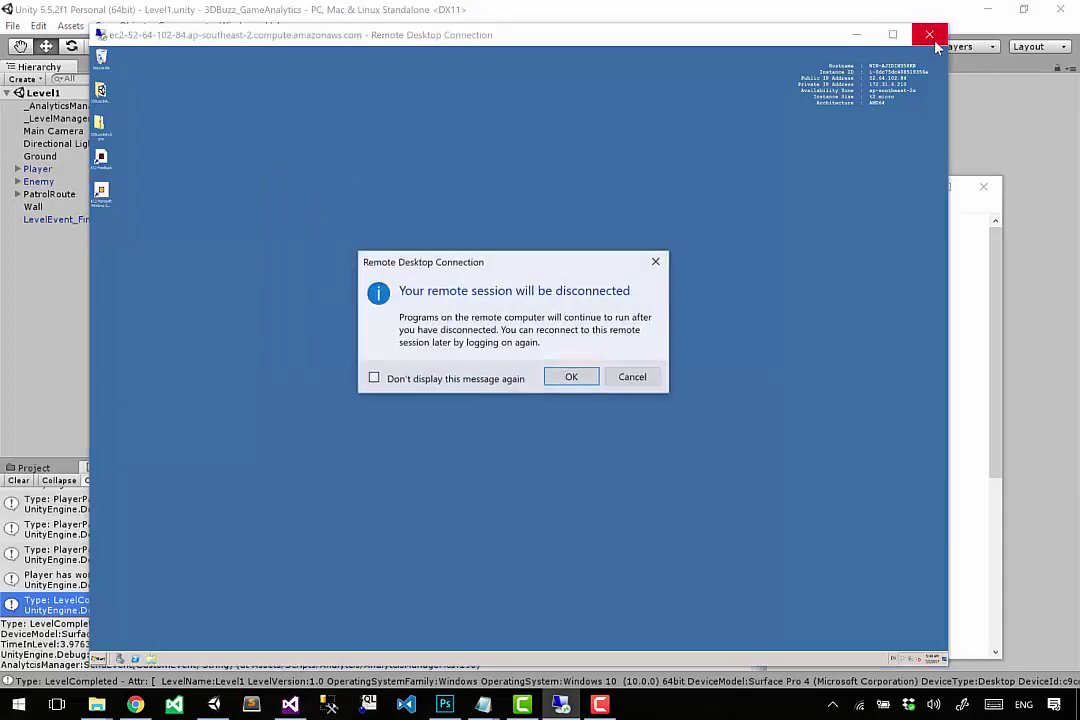
click(588, 383)
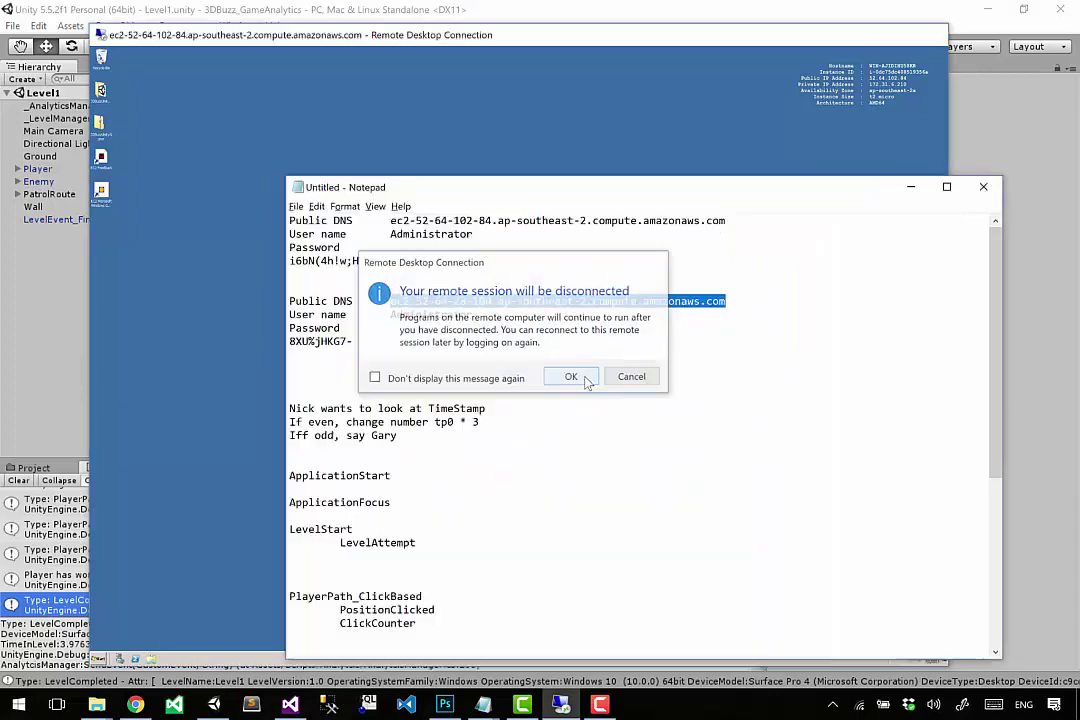
click(585, 377)
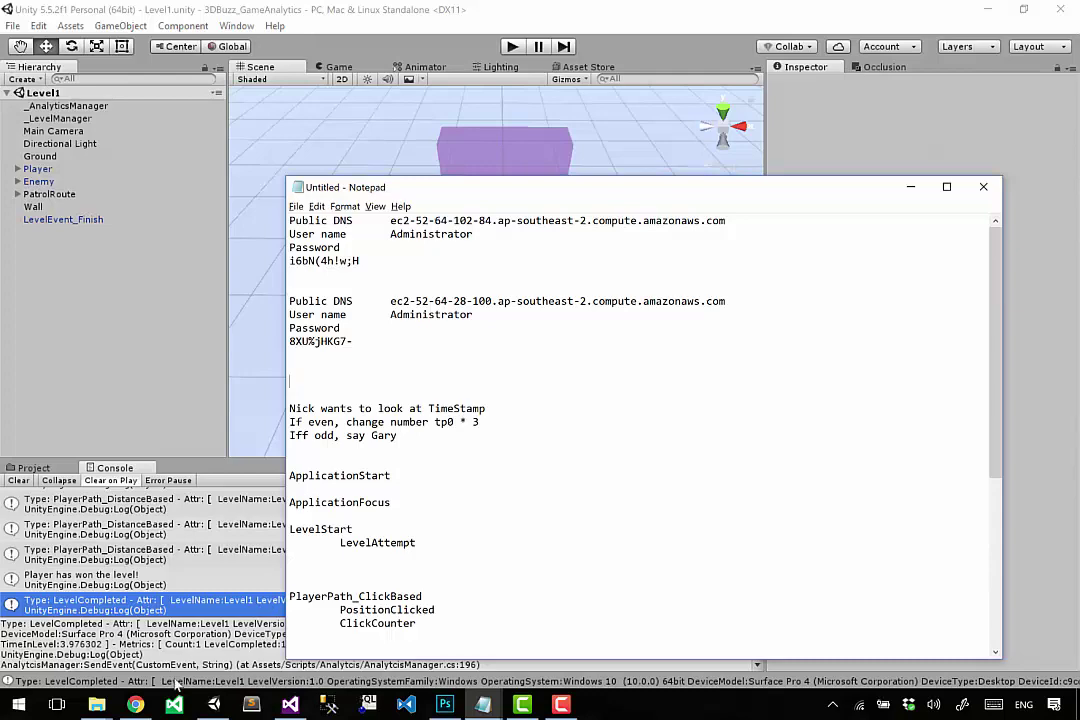
Step: Switch to the EC2 console in Chrome and stop the UnityGame2 instance
click(135, 704)
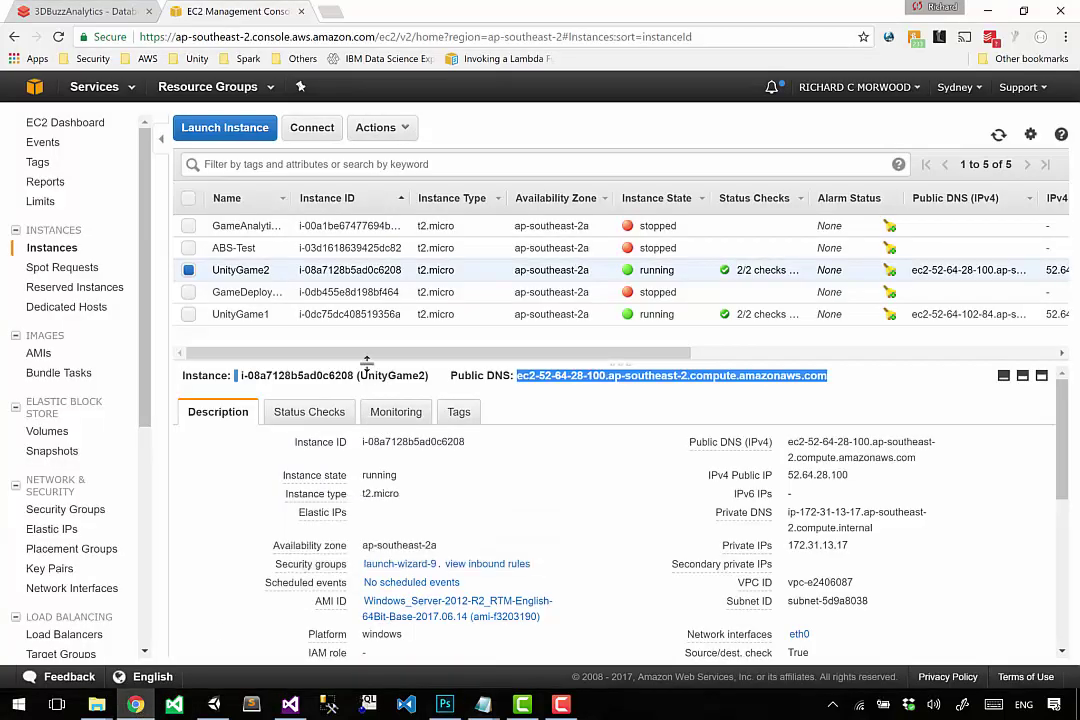
click(232, 339)
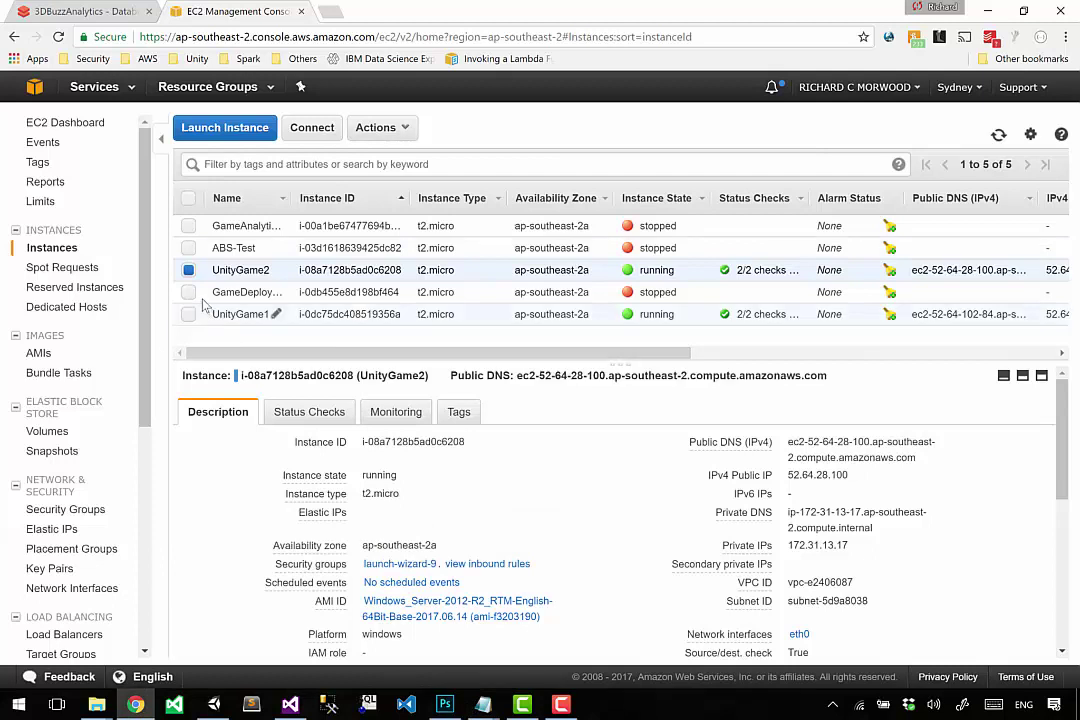
click(410, 126)
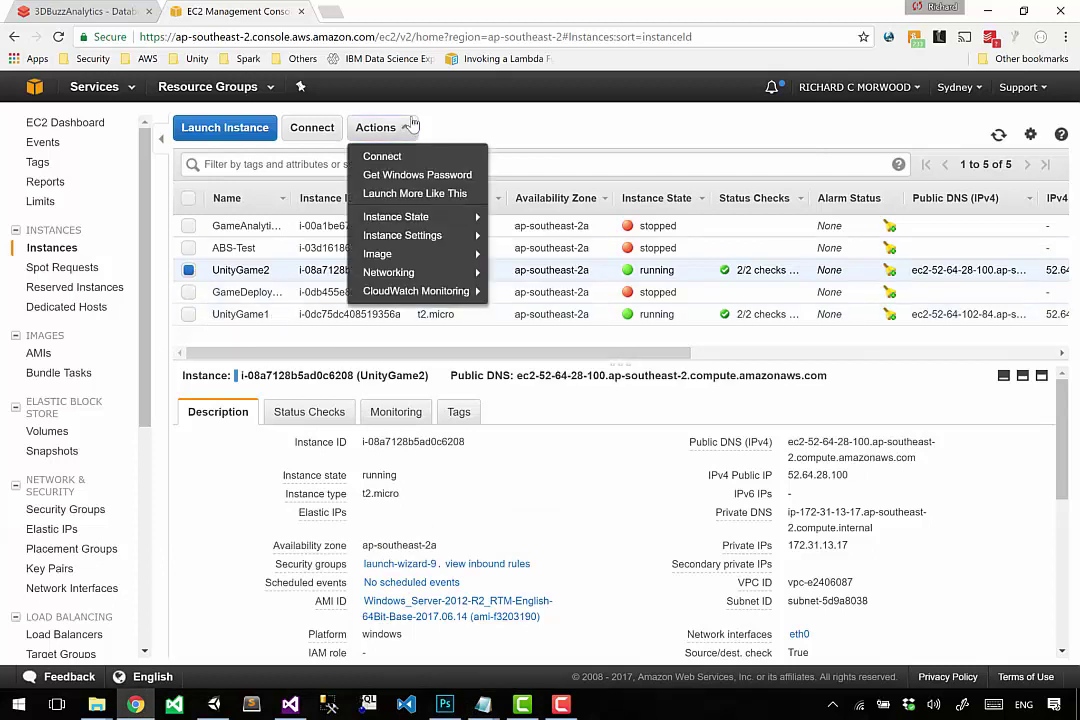
mouse_move(485, 217)
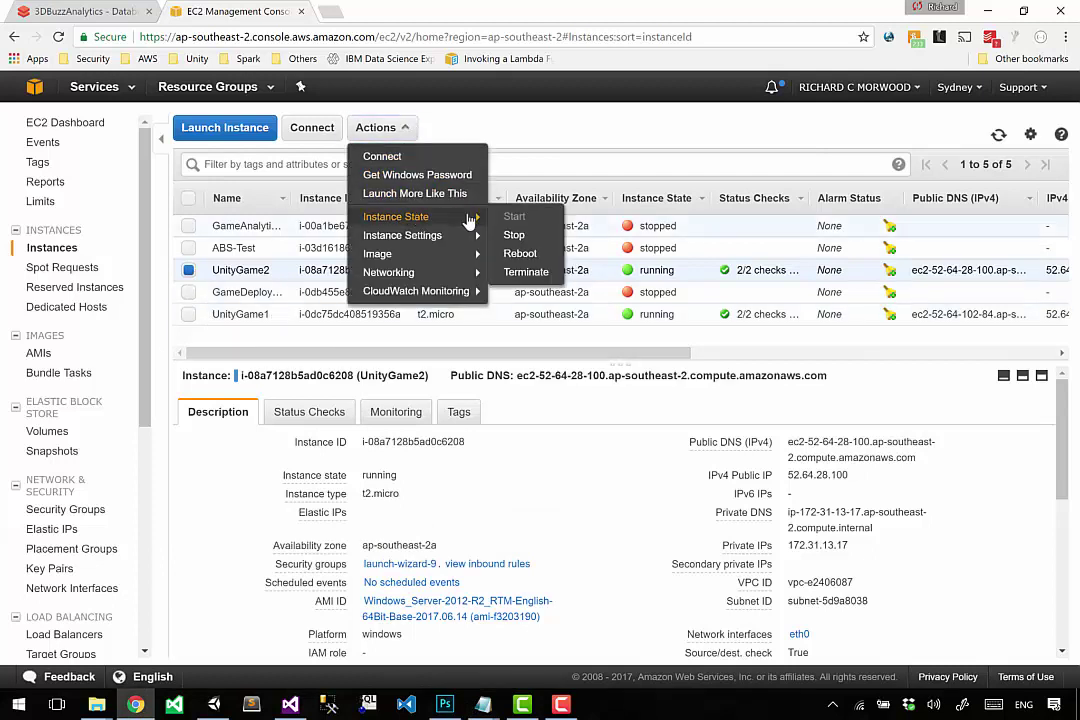
click(514, 236)
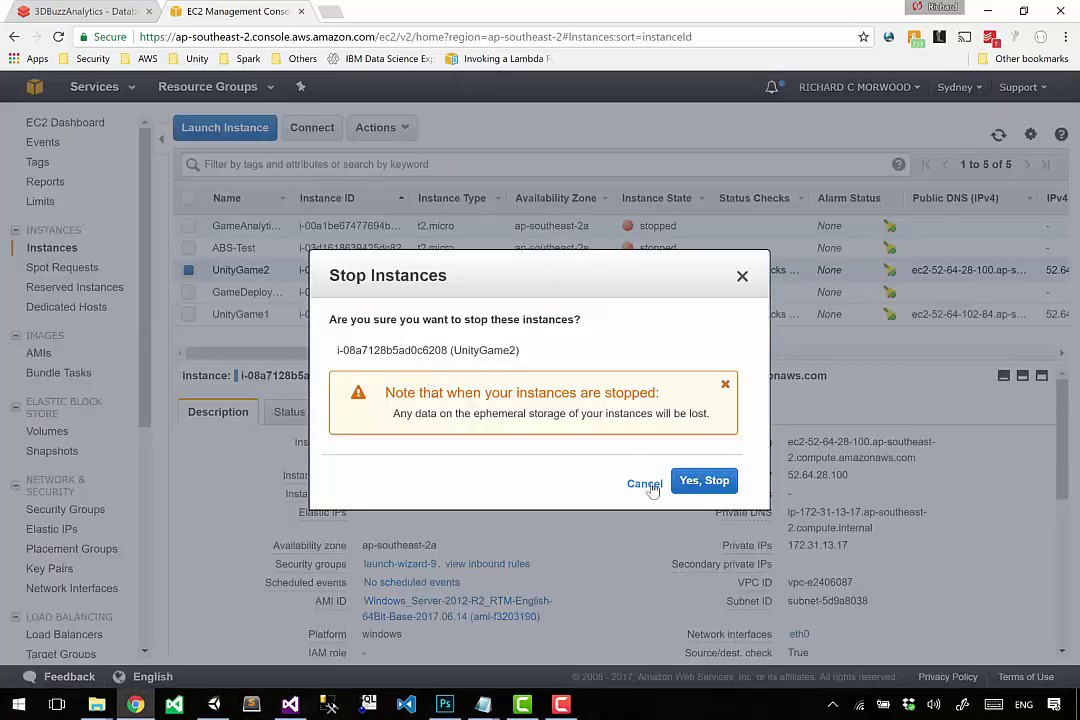
click(694, 482)
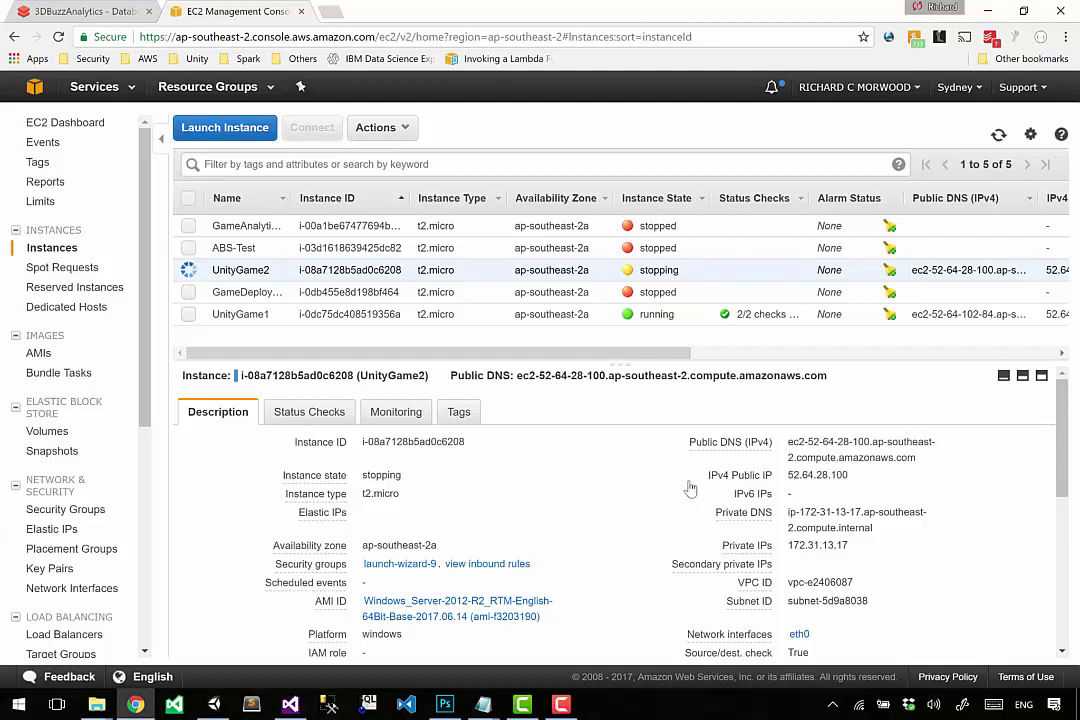
click(188, 292)
click(390, 127)
mouse_move(470, 218)
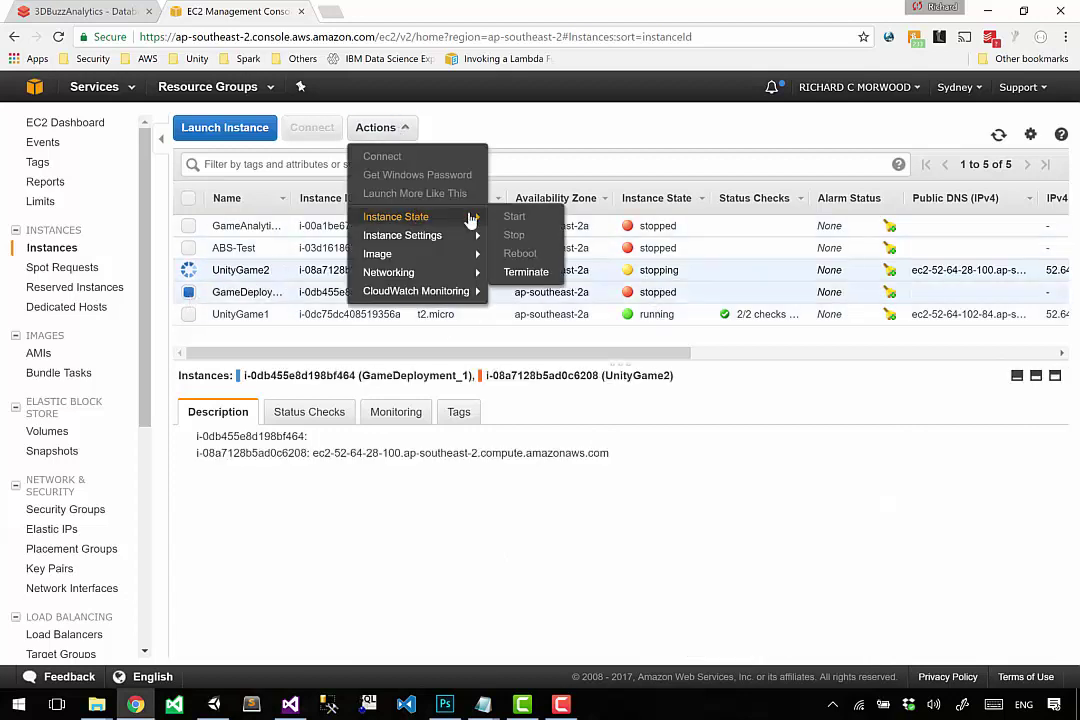
click(268, 347)
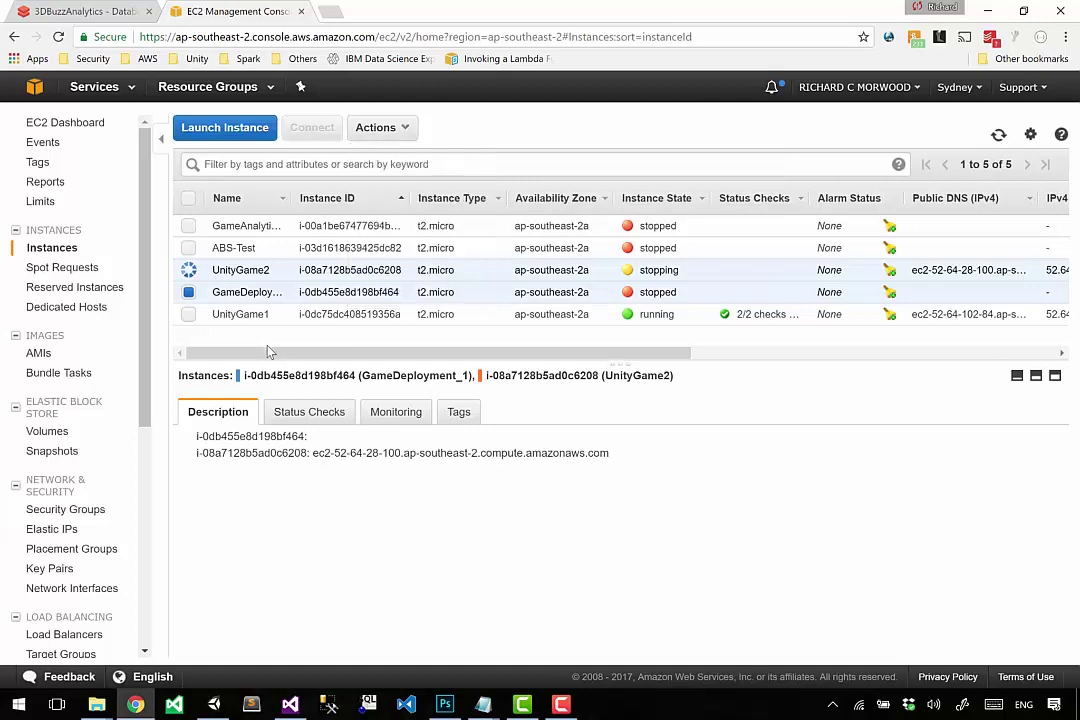
click(188, 292)
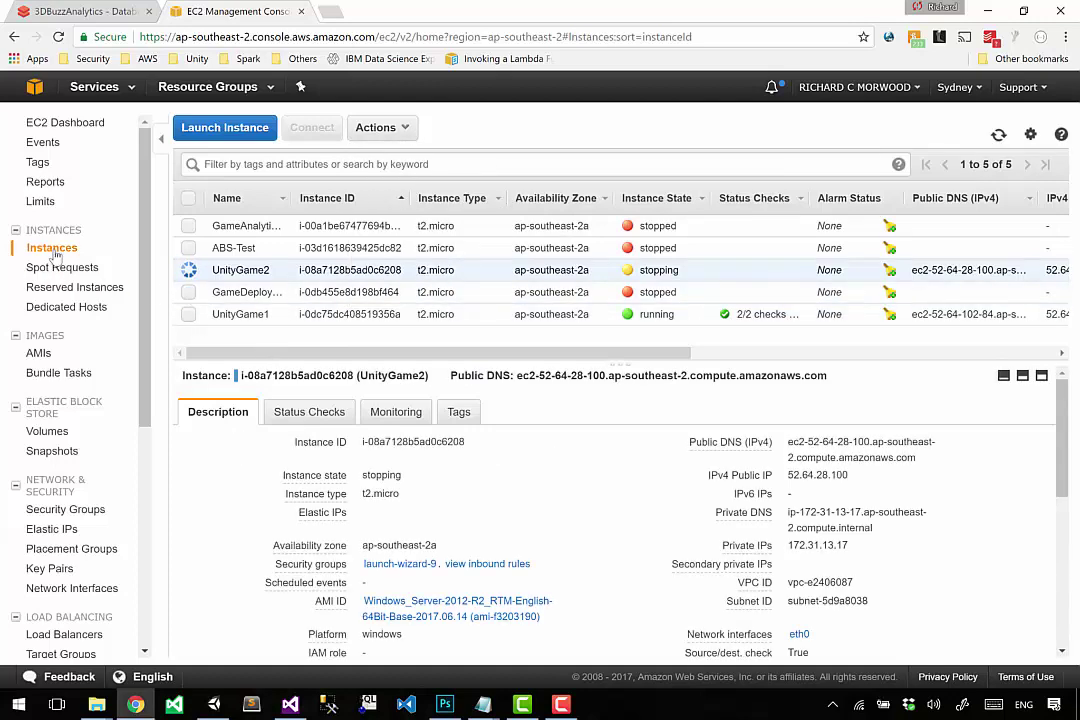
click(188, 292)
click(188, 314)
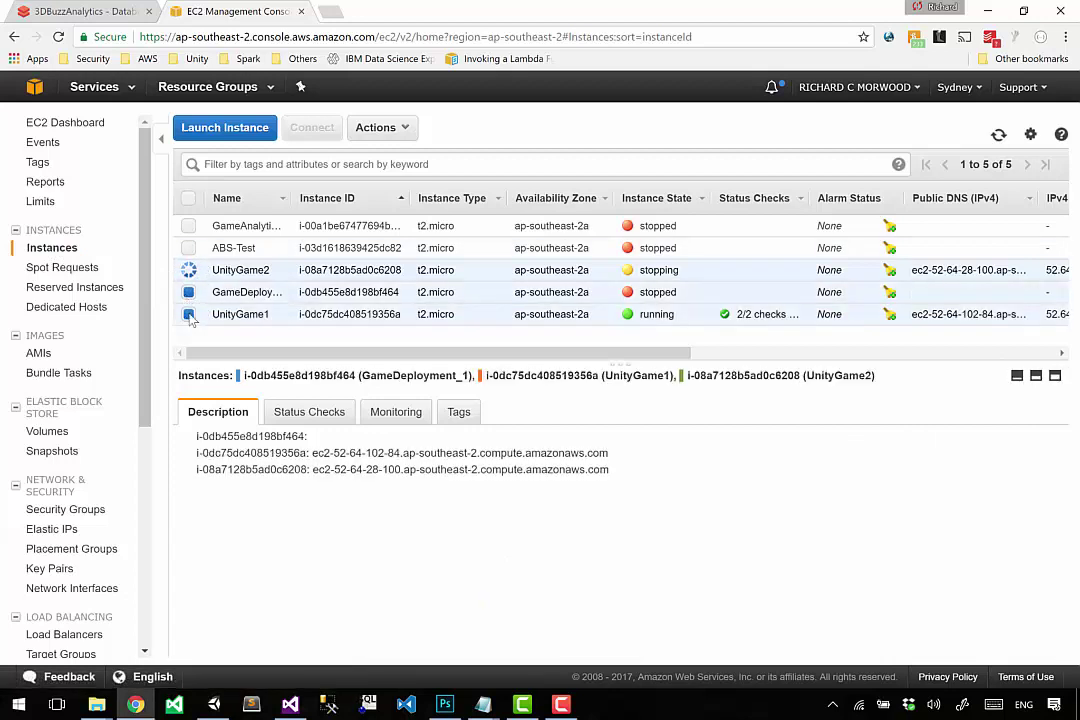
click(188, 314)
click(188, 292)
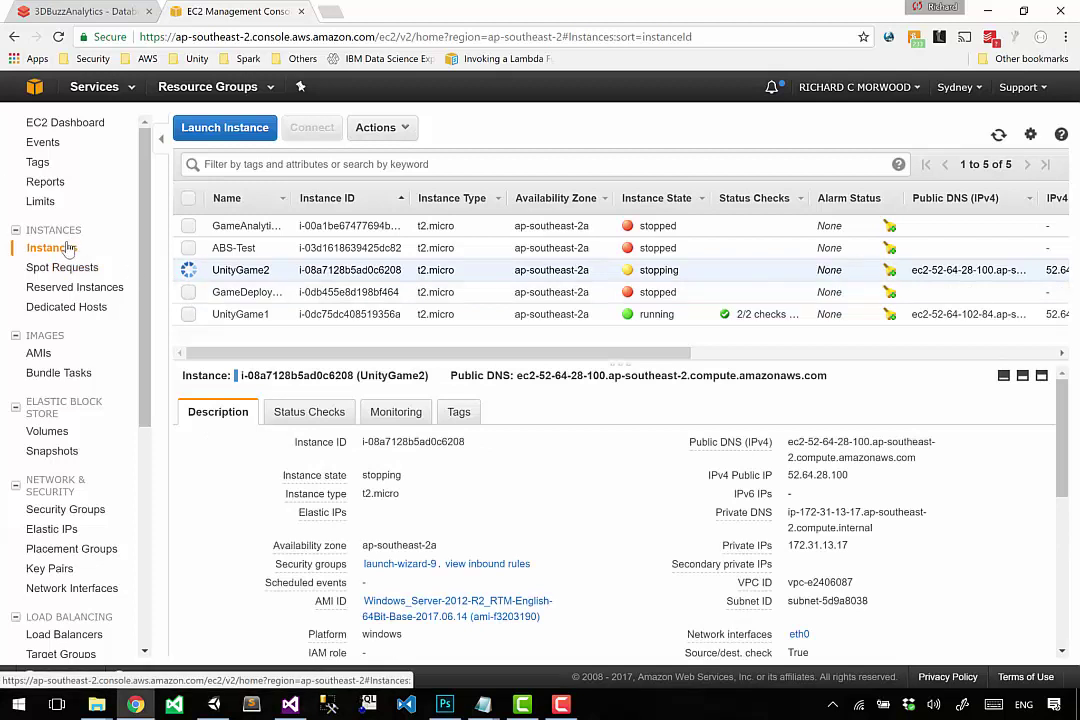
Step: Open the EC2 service limits and return to the Instances list to clear the instance selection
click(40, 201)
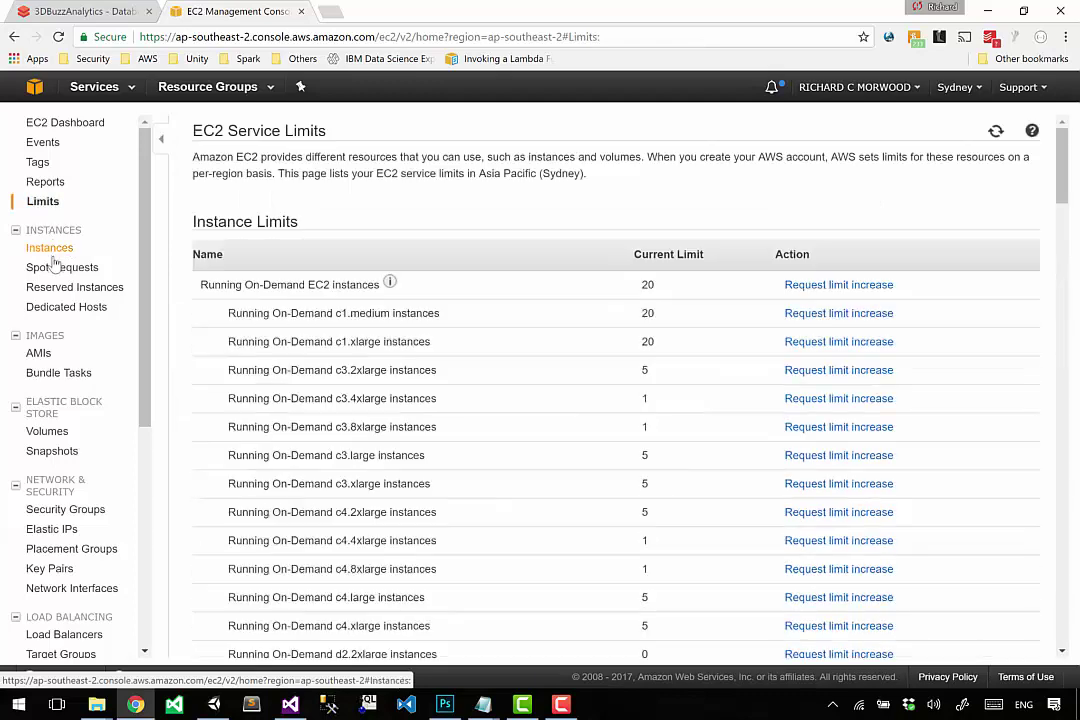
click(50, 250)
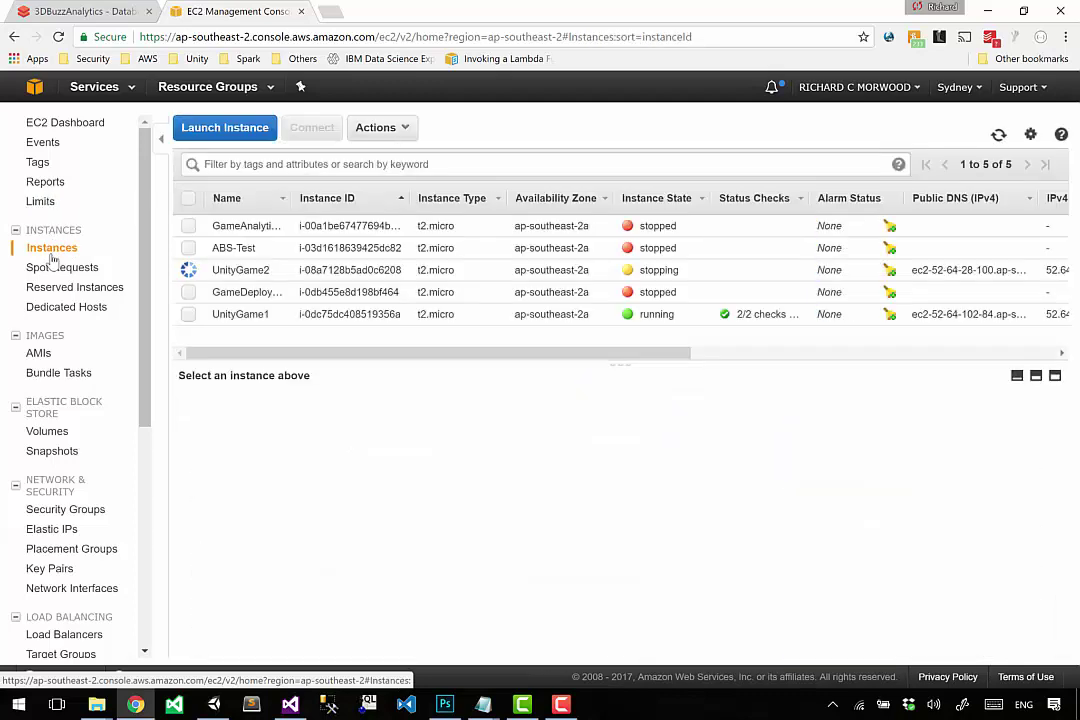
click(189, 292)
click(381, 128)
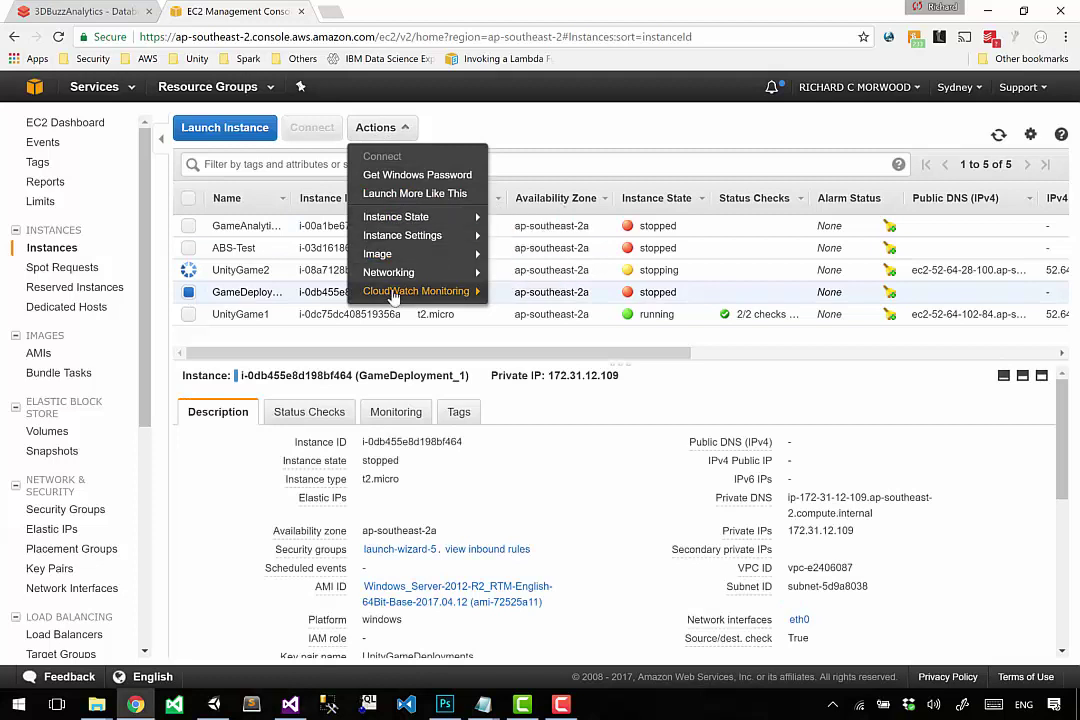
click(348, 344)
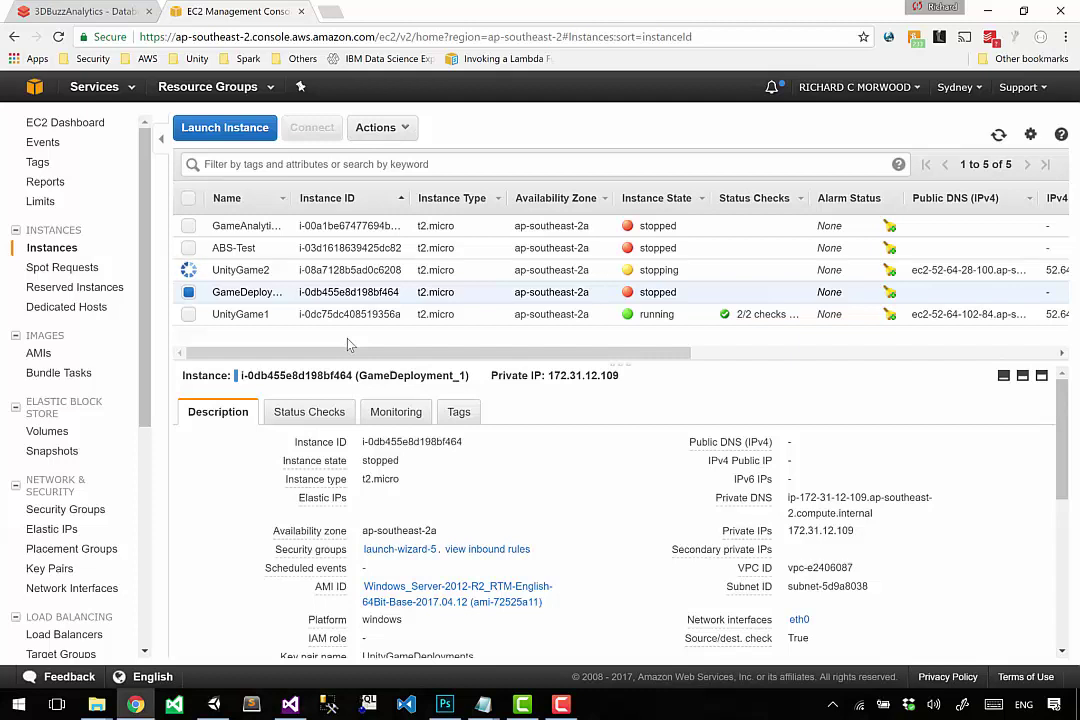
click(188, 292)
Step: Select only the UnityGame1 instance and terminate it, confirming the termination
click(188, 314)
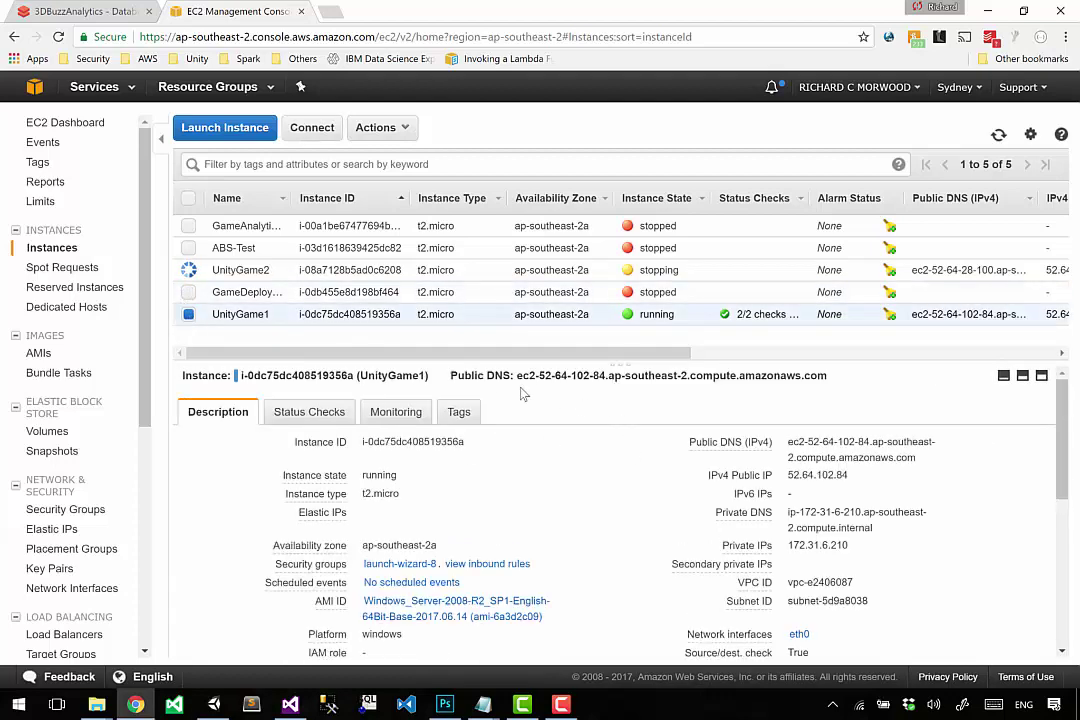
drag(517, 376, 858, 371)
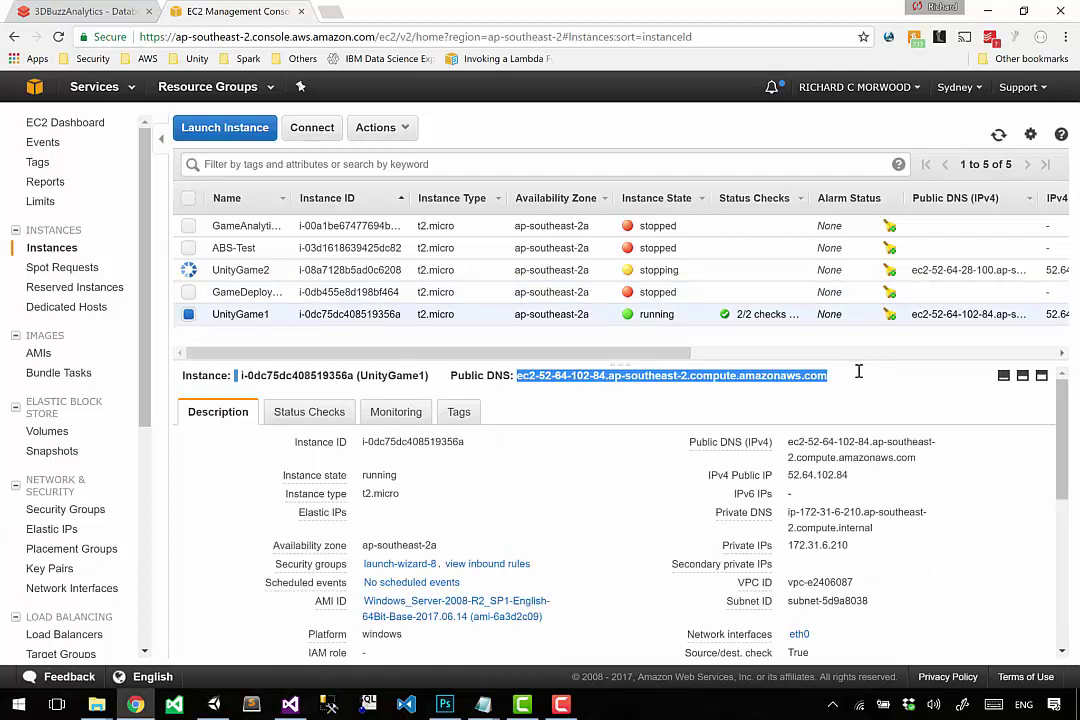
click(380, 136)
mouse_move(398, 217)
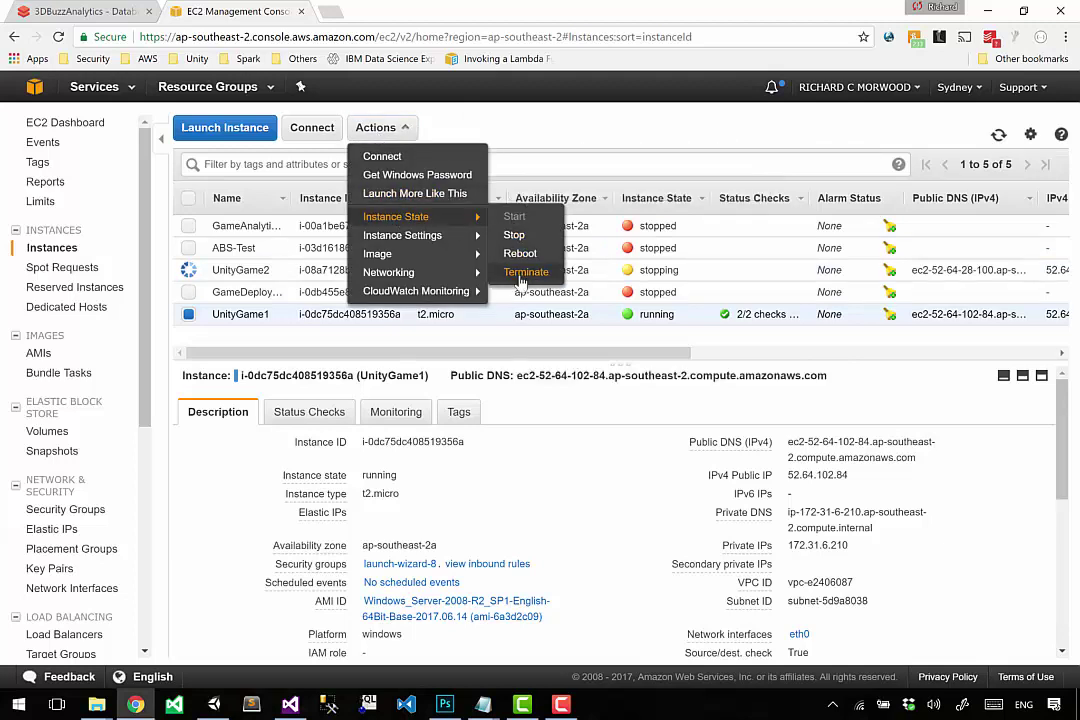
click(520, 277)
click(755, 490)
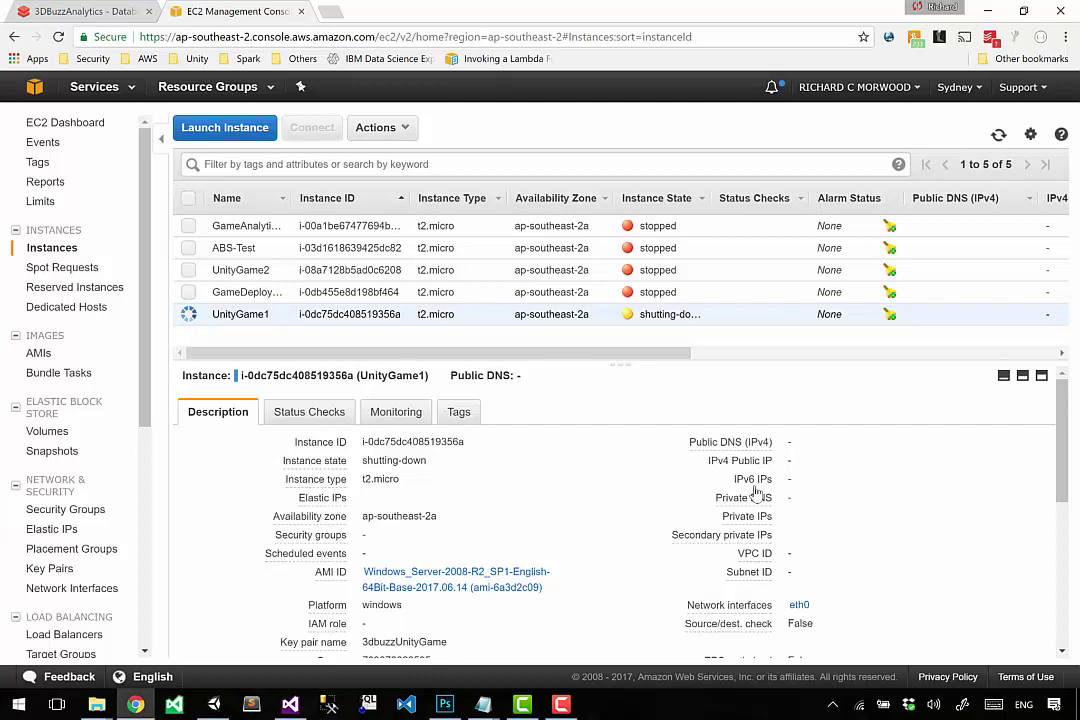
Step: Add UnityGame2 to the instance selection and terminate the selected instances, confirming the termination
click(189, 271)
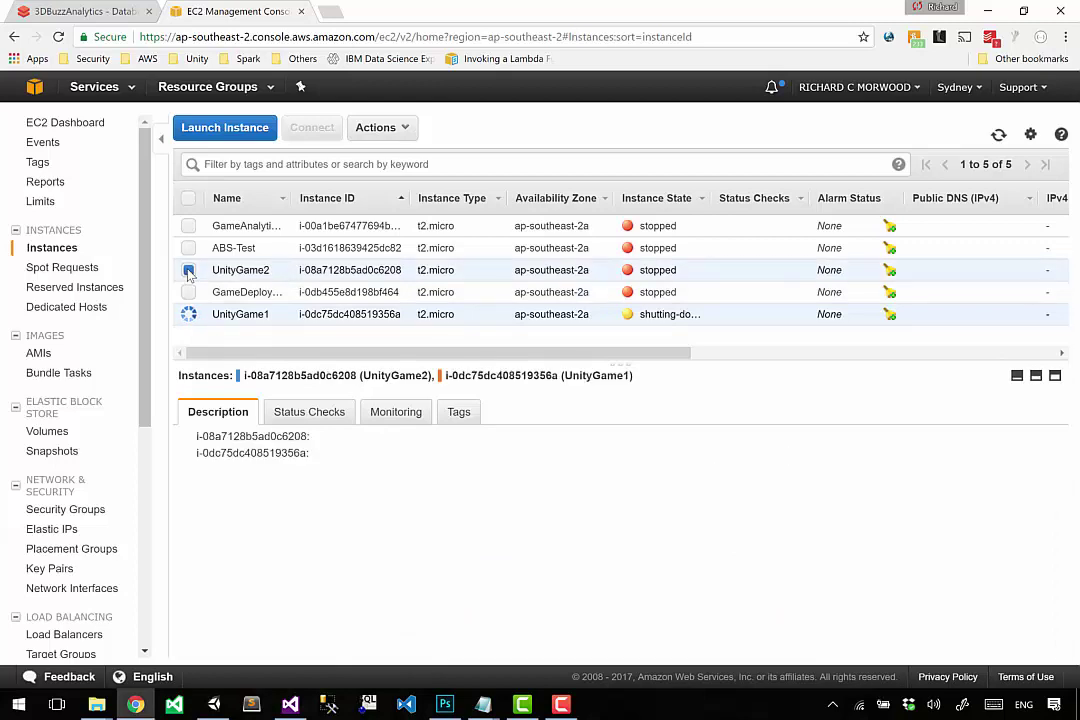
click(378, 127)
mouse_move(440, 218)
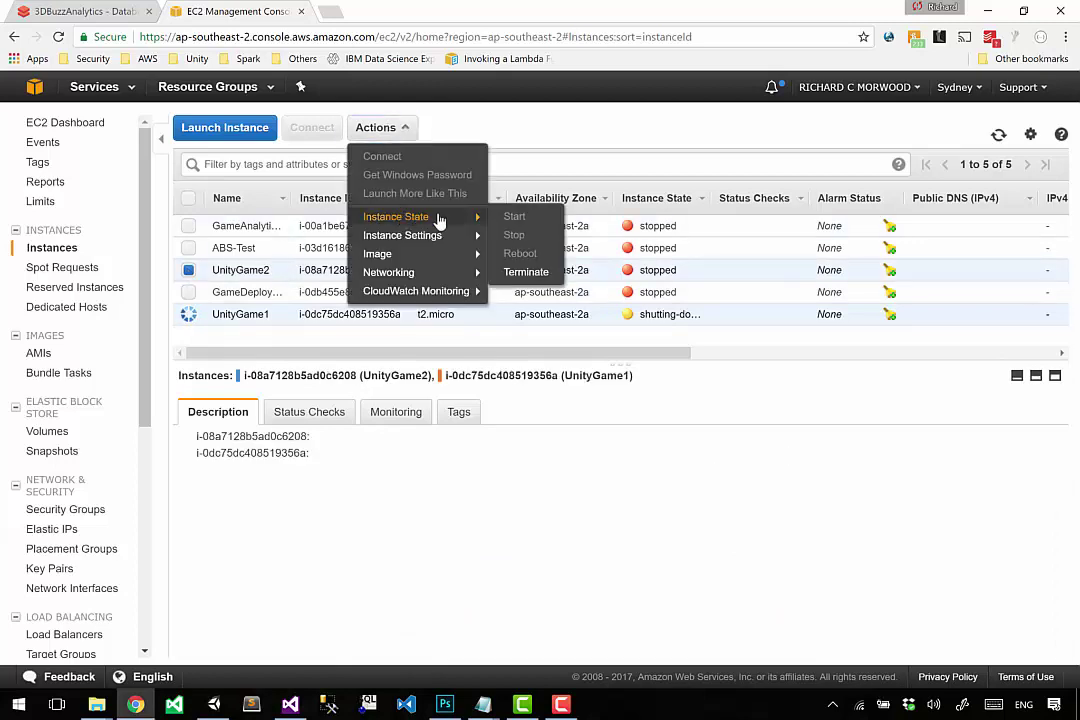
click(526, 272)
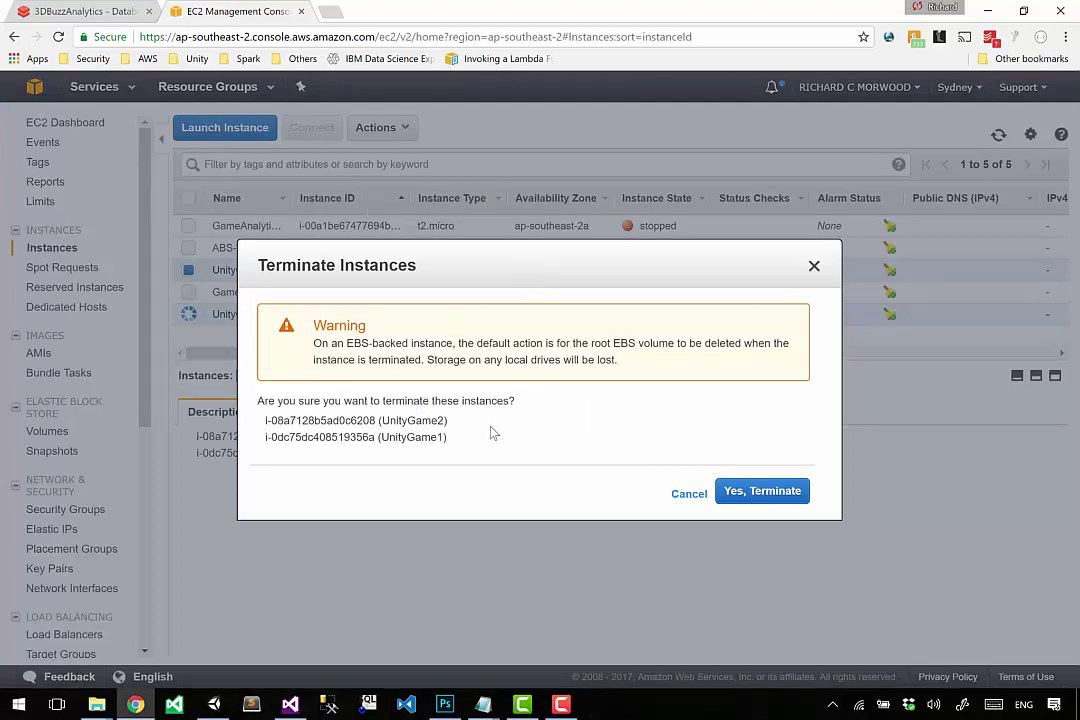
click(760, 491)
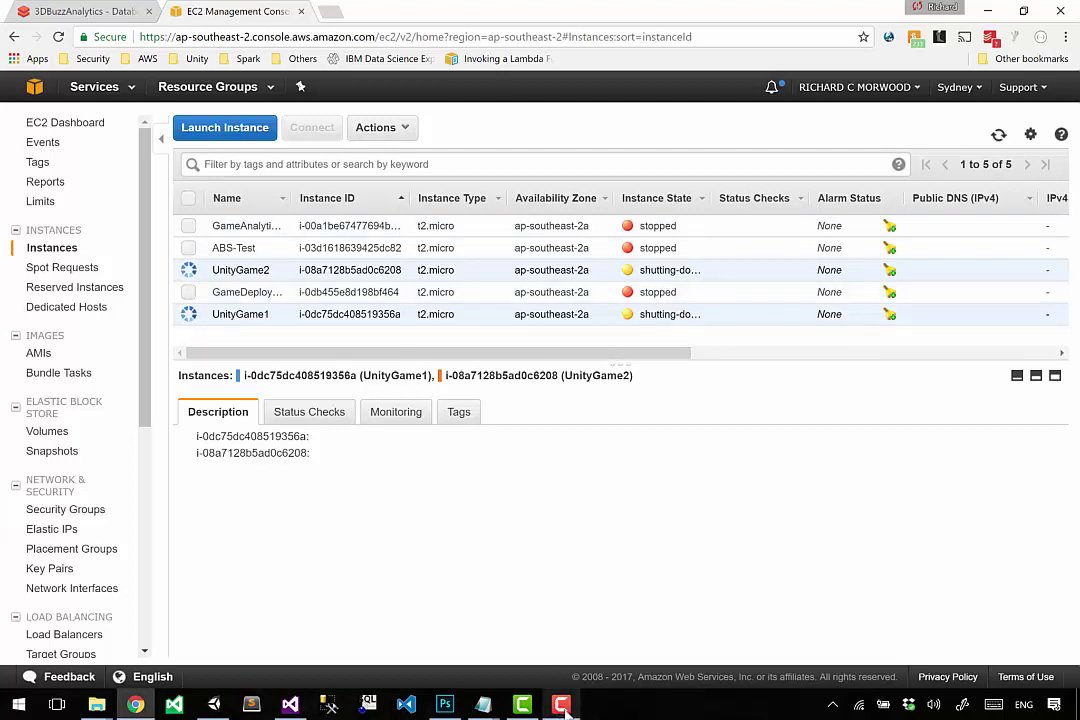
Step: Leave the Instances list for the service limits and reopen it to check the refreshed instance states
click(627, 713)
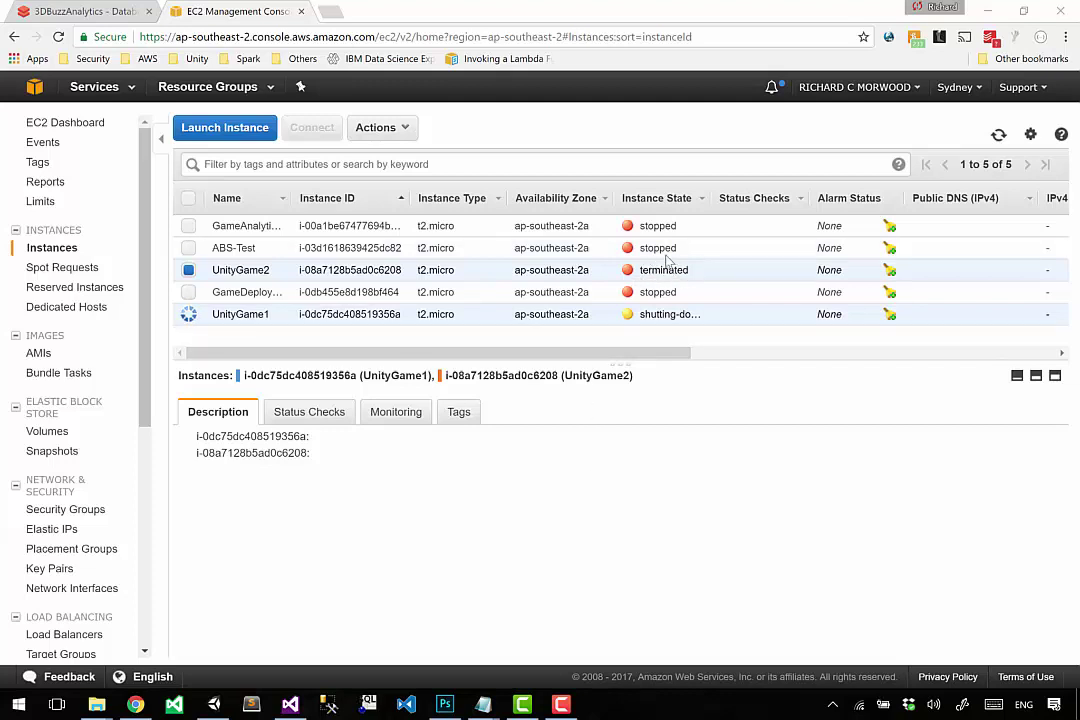
click(40, 202)
click(54, 250)
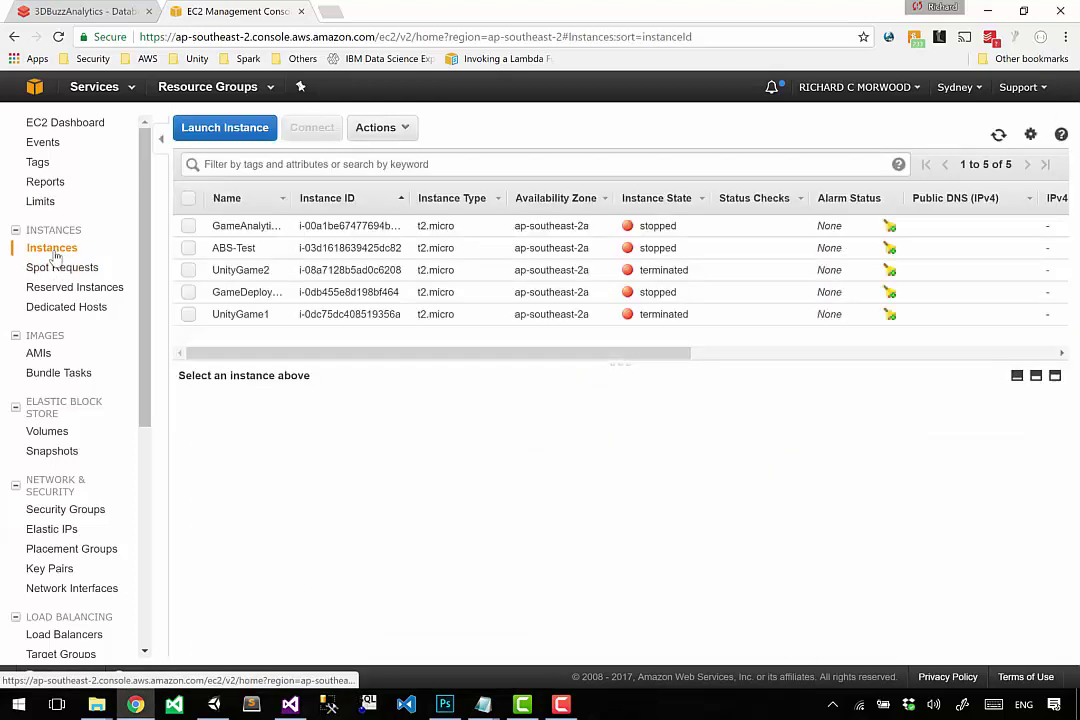
Step: Check which state actions and settings are available for the UnityGame2 instance, and clear its selection
click(188, 270)
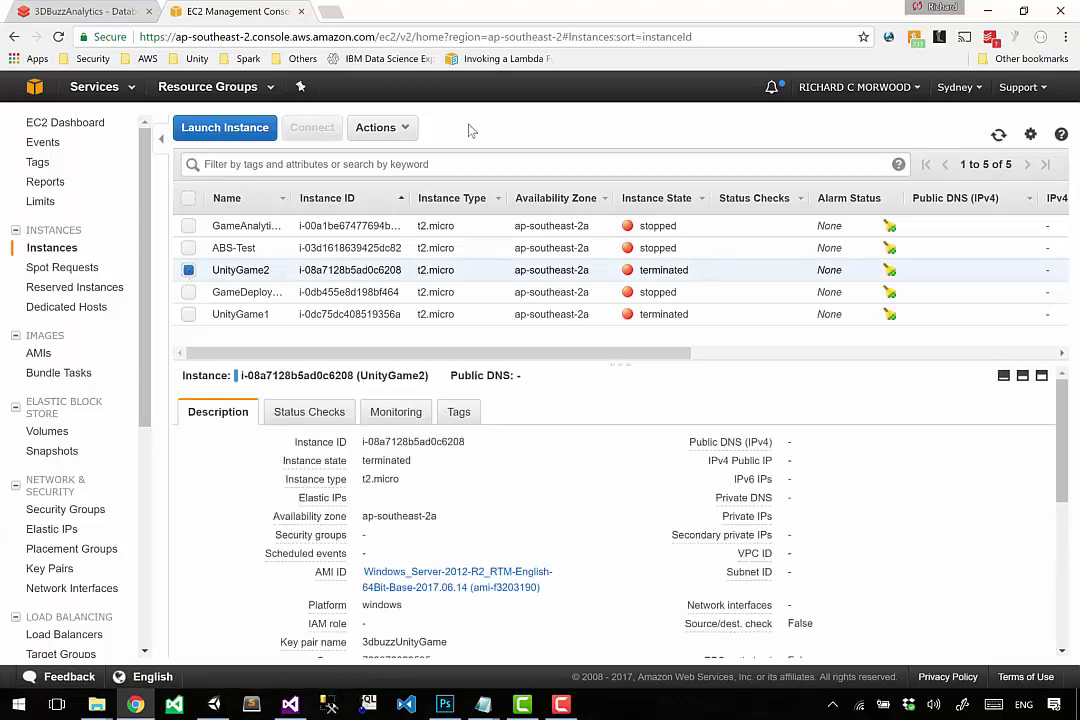
click(380, 127)
mouse_move(410, 217)
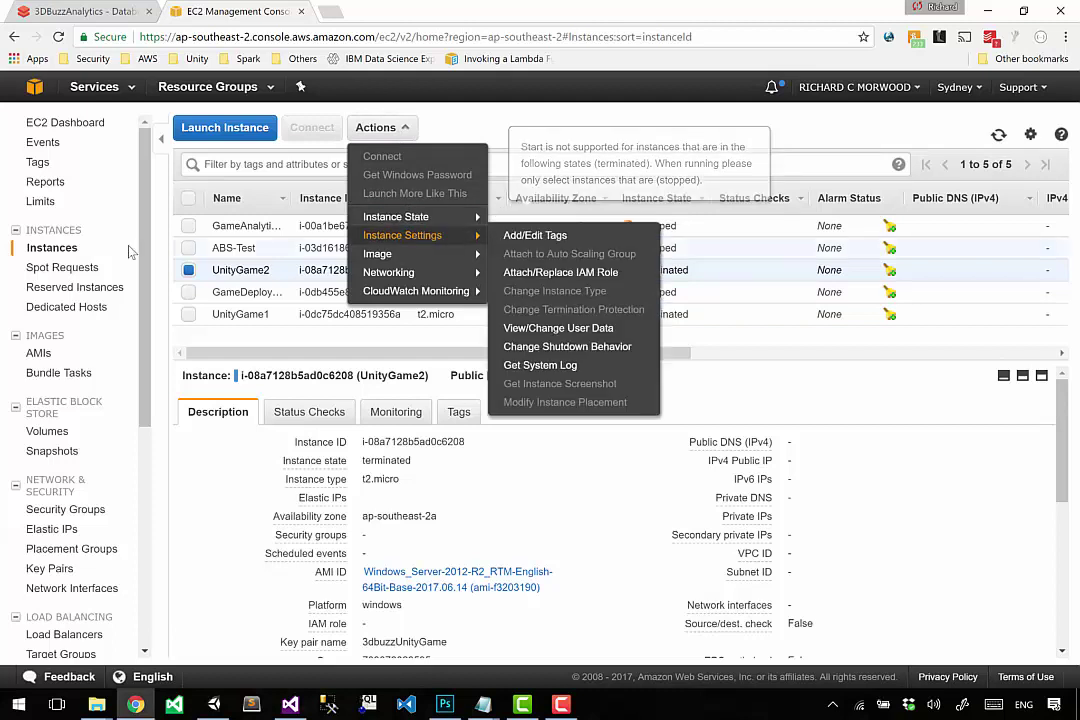
click(188, 270)
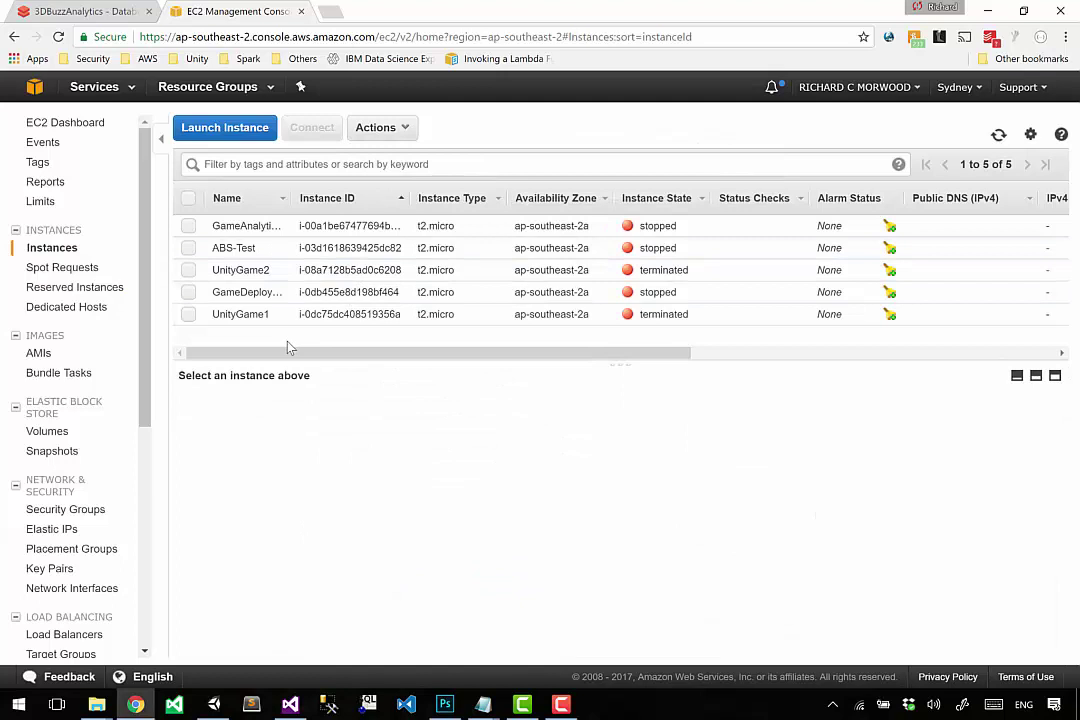